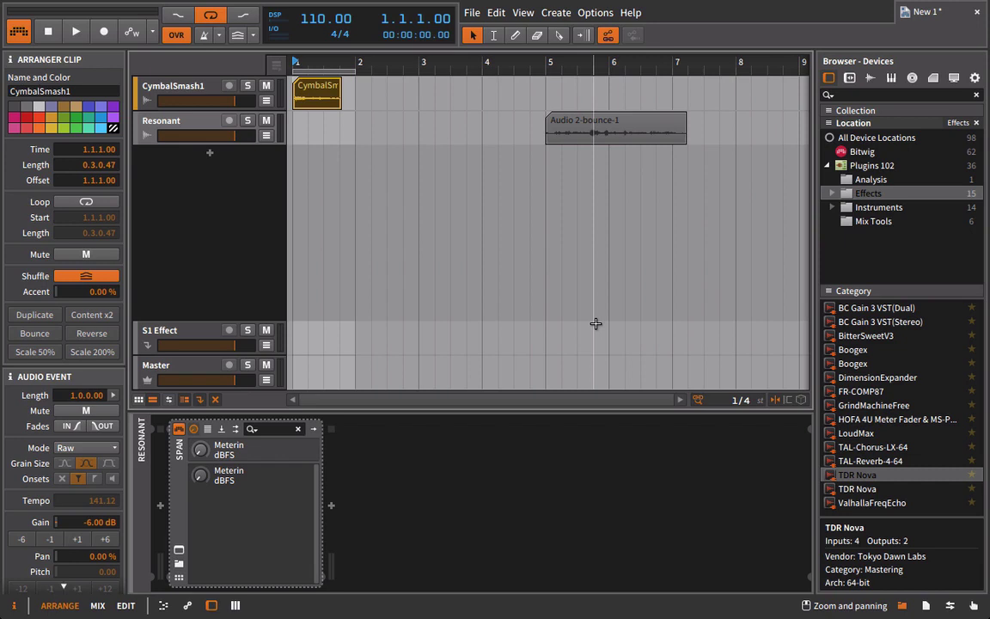
# Play the looped CymbalSmash1 clip to hear it untreated, and stop playback.
pyautogui.press('space')
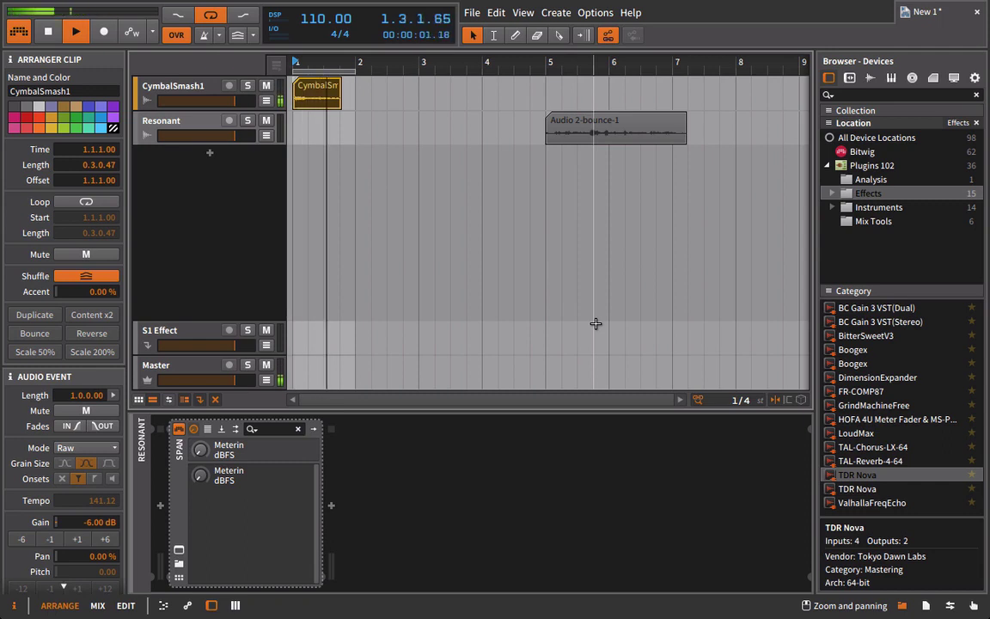
pyautogui.press('space')
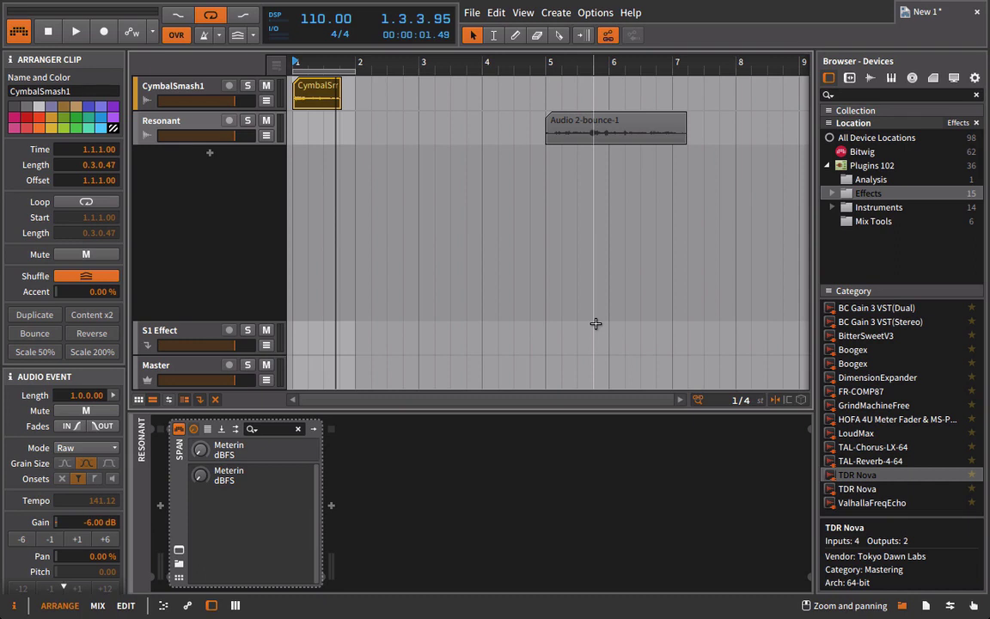
pyautogui.click(178, 551)
pyautogui.moveTo(337, 60); pyautogui.dragTo(599, 60)
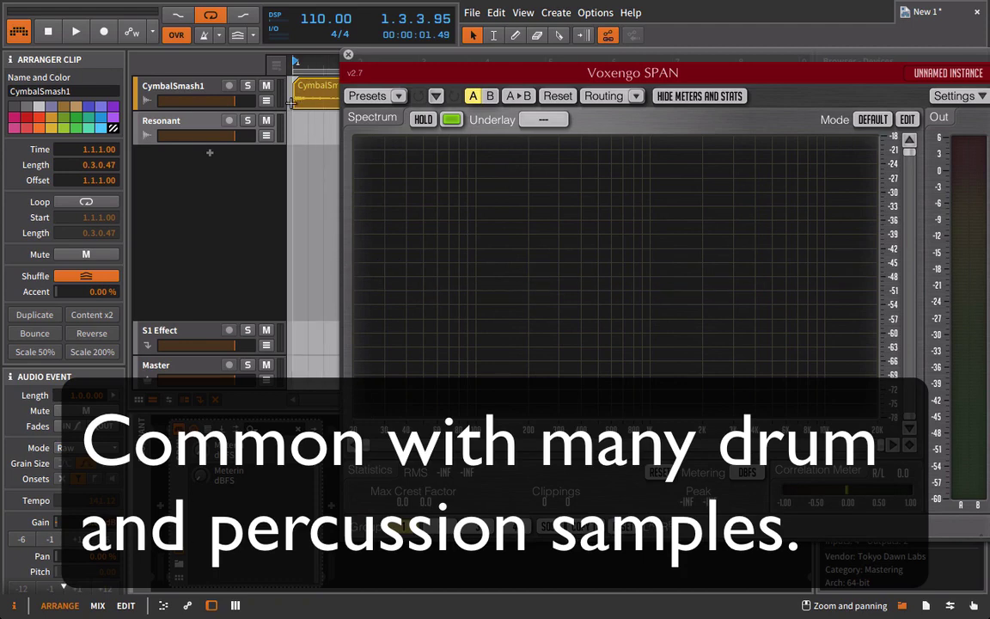
pyautogui.press('space')
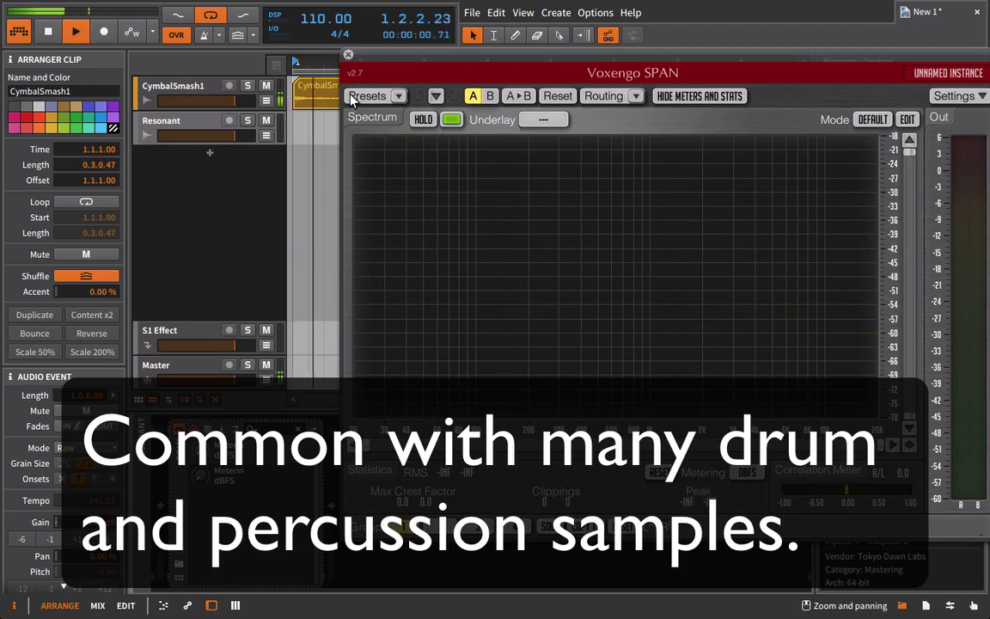
pyautogui.click(174, 488)
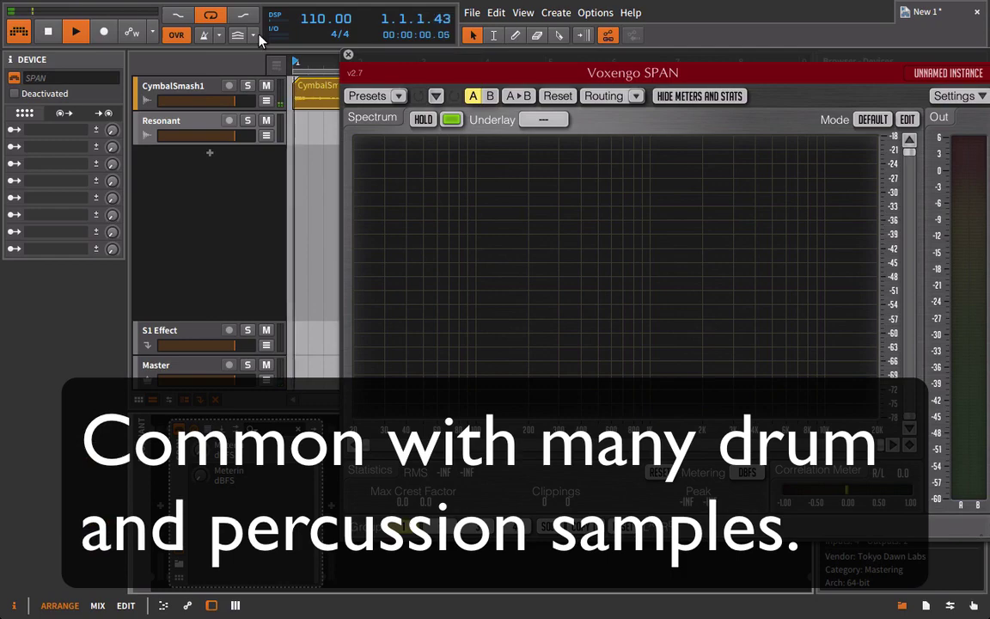
# Open SPAN on the CymbalSmash1 track, hold the spectrum of the playing clip for inspection, and stop playback.
pyautogui.click(177, 87)
pyautogui.click(348, 54)
pyautogui.click(179, 549)
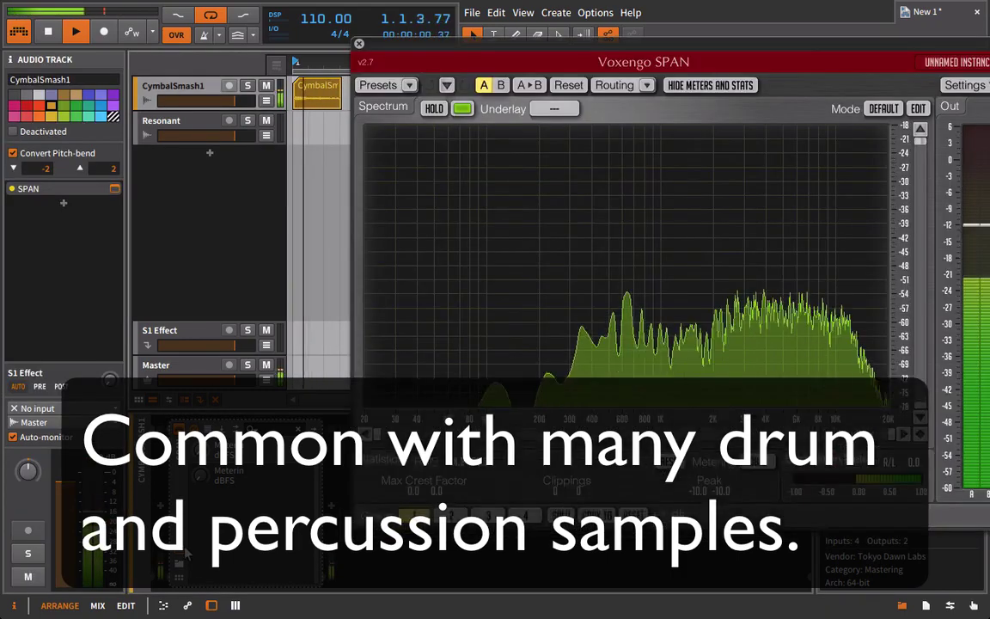
pyautogui.moveTo(449, 40); pyautogui.dragTo(405, 31)
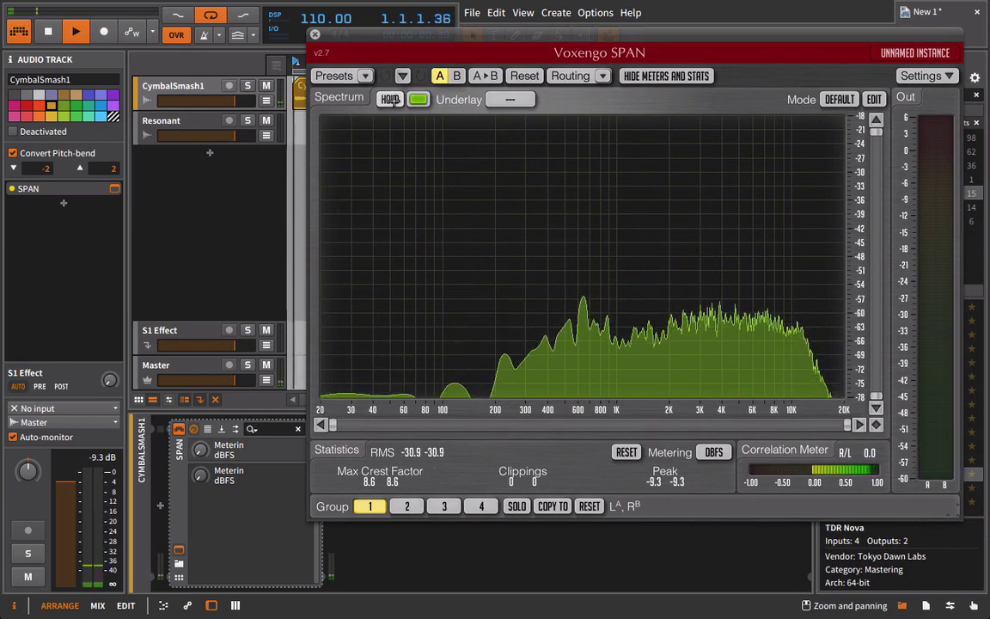
pyautogui.click(390, 100)
pyautogui.press('space')
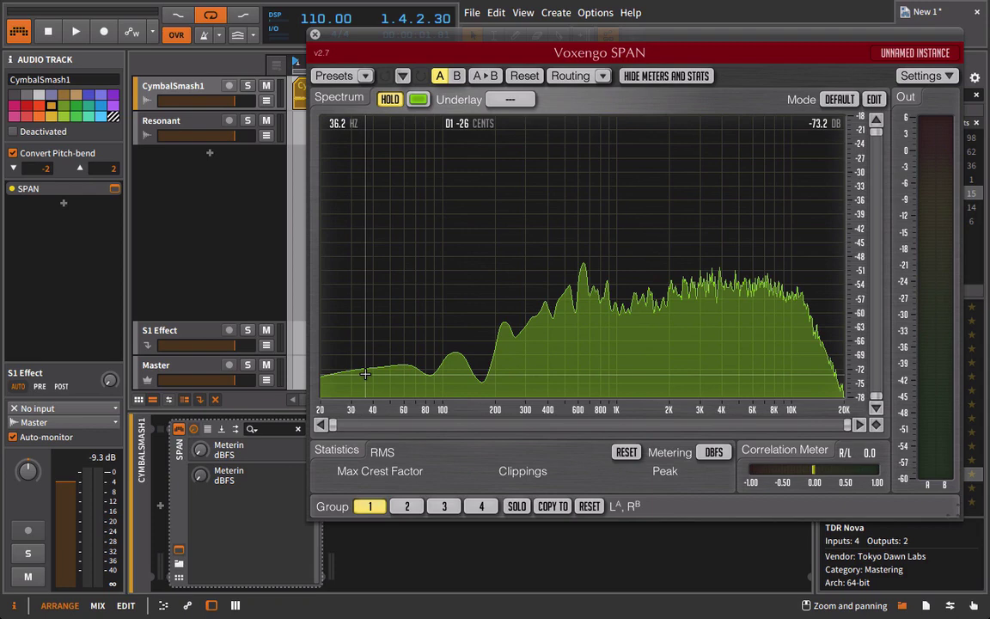
# Close SPAN and add the TDR Nova equalizer after it on the CymbalSmash1 track, with its analyzer set to In.
pyautogui.click(315, 34)
pyautogui.moveTo(877, 475); pyautogui.dragTo(645, 519)
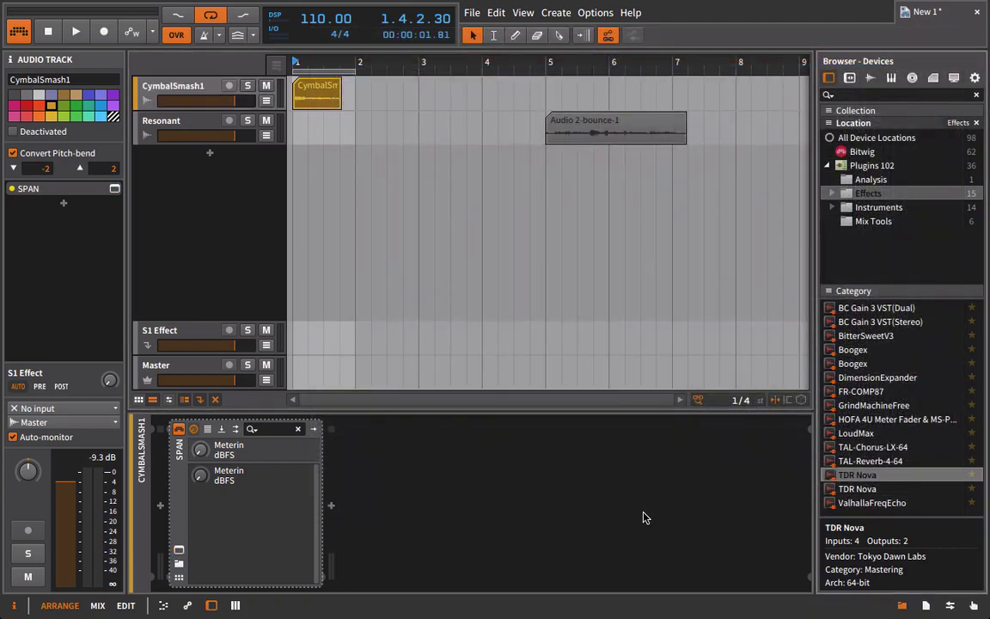
pyautogui.click(575, 101)
pyautogui.click(524, 105)
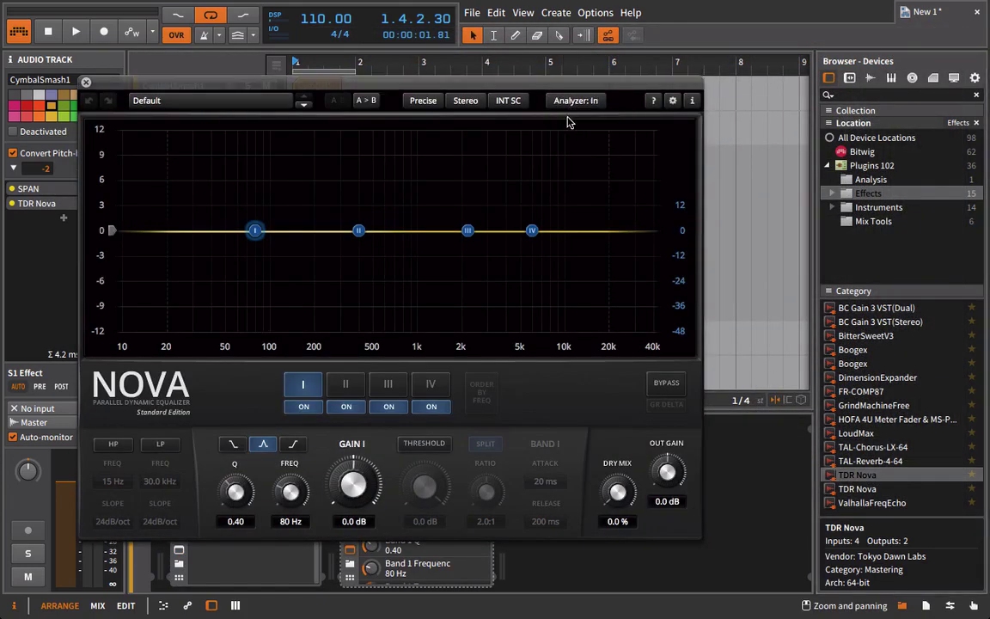
pyautogui.moveTo(495, 88); pyautogui.dragTo(643, 82)
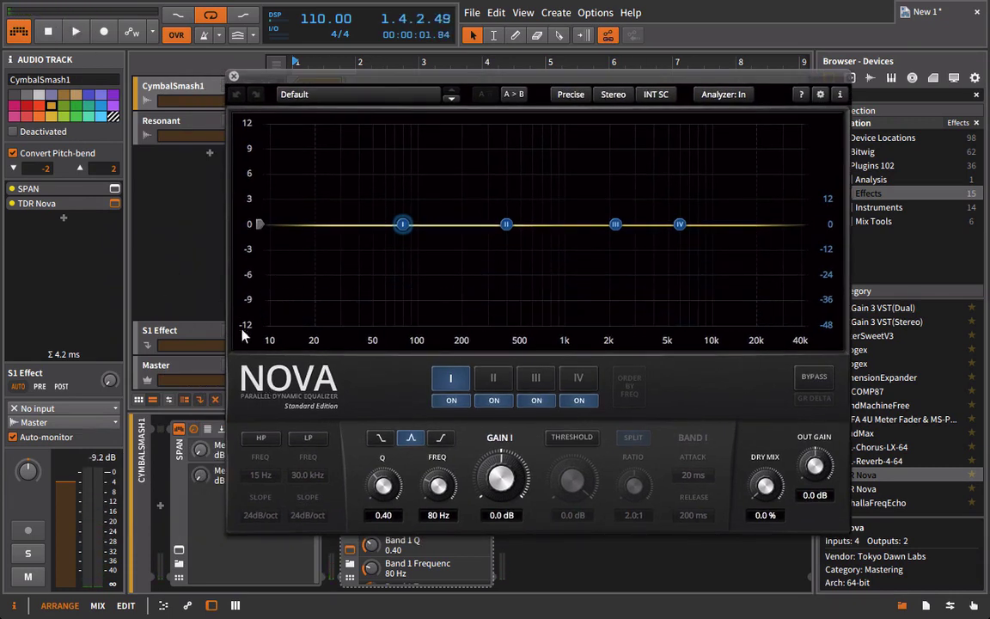
# Enable TDR Nova's high-pass filter with a 12dB/oct slope.
pyautogui.click(262, 440)
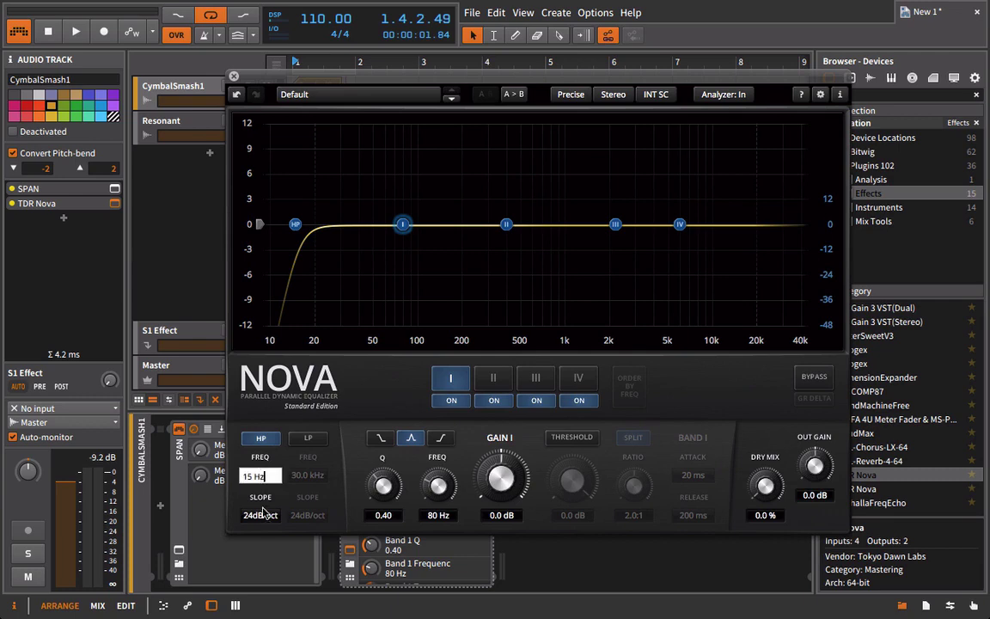
pyautogui.click(260, 515)
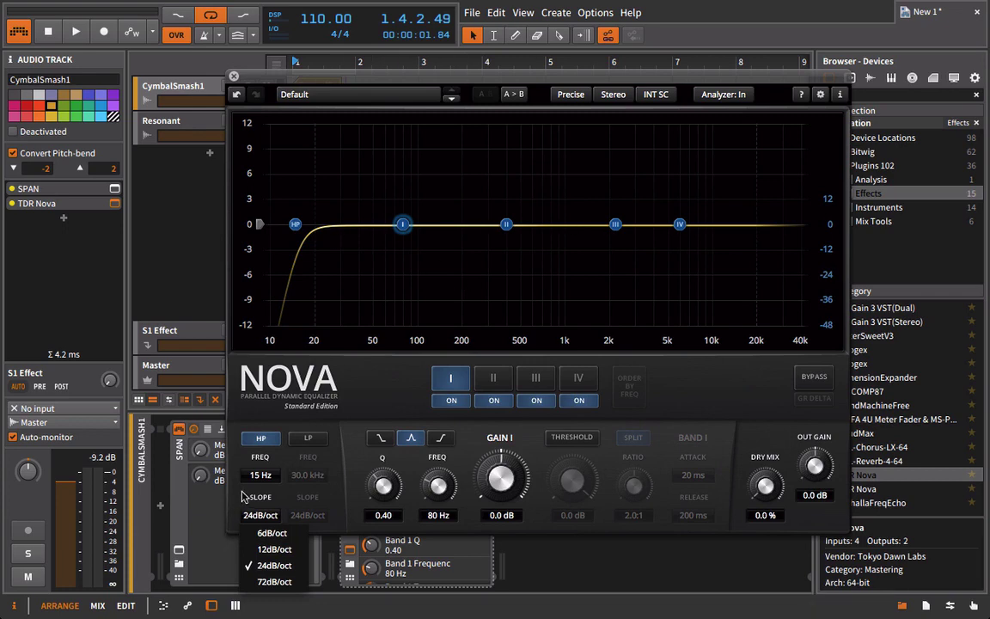
pyautogui.click(268, 549)
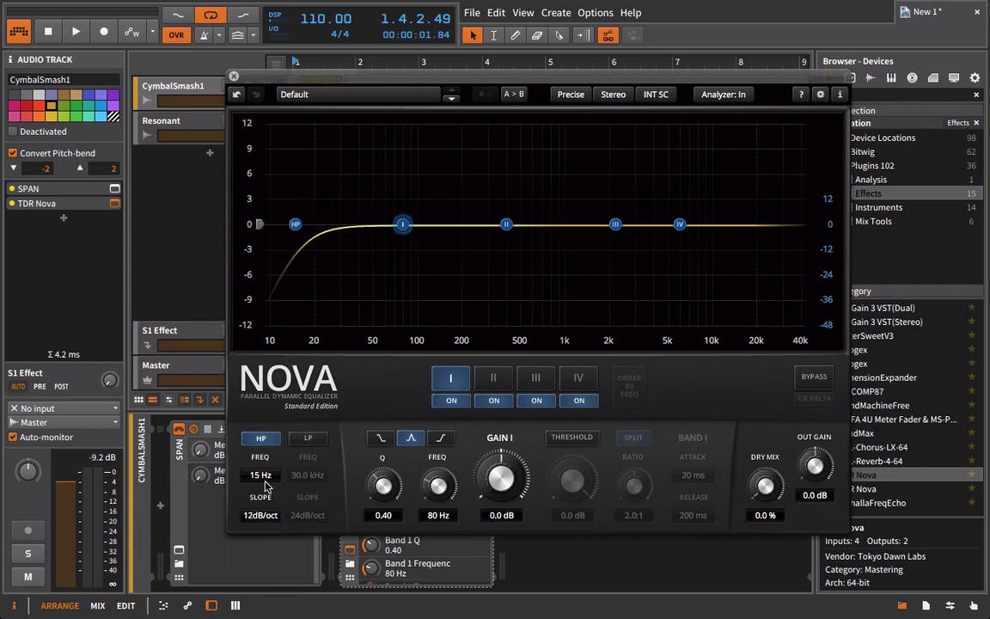
# Try the high-pass frequency at 50 Hz and 10 Hz, and sweep it up to 1025 Hz during playback.
pyautogui.moveTo(261, 473); pyautogui.dragTo(254, 414)
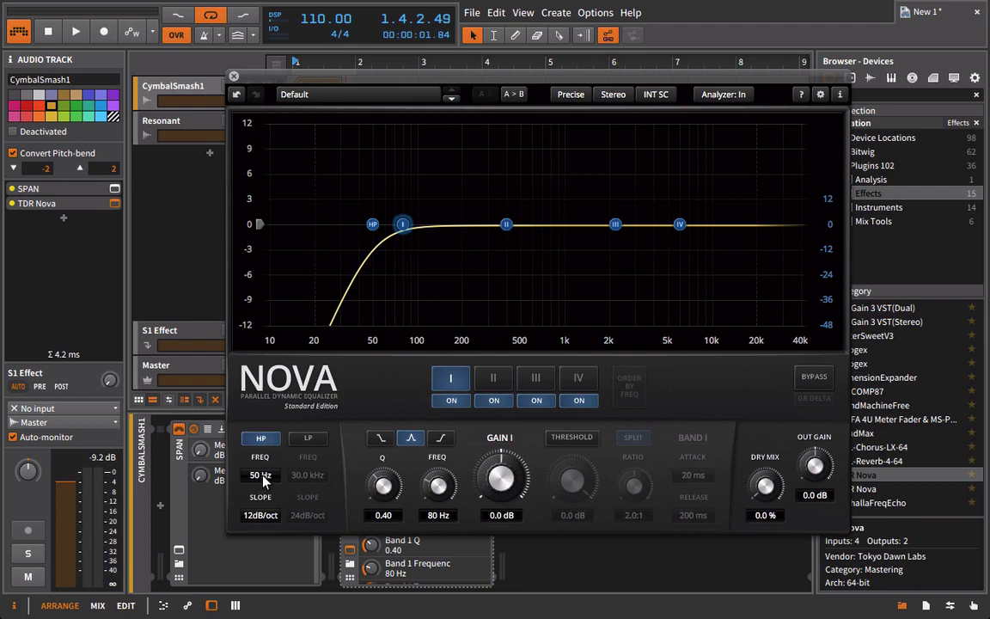
pyautogui.moveTo(261, 475); pyautogui.dragTo(145, 475)
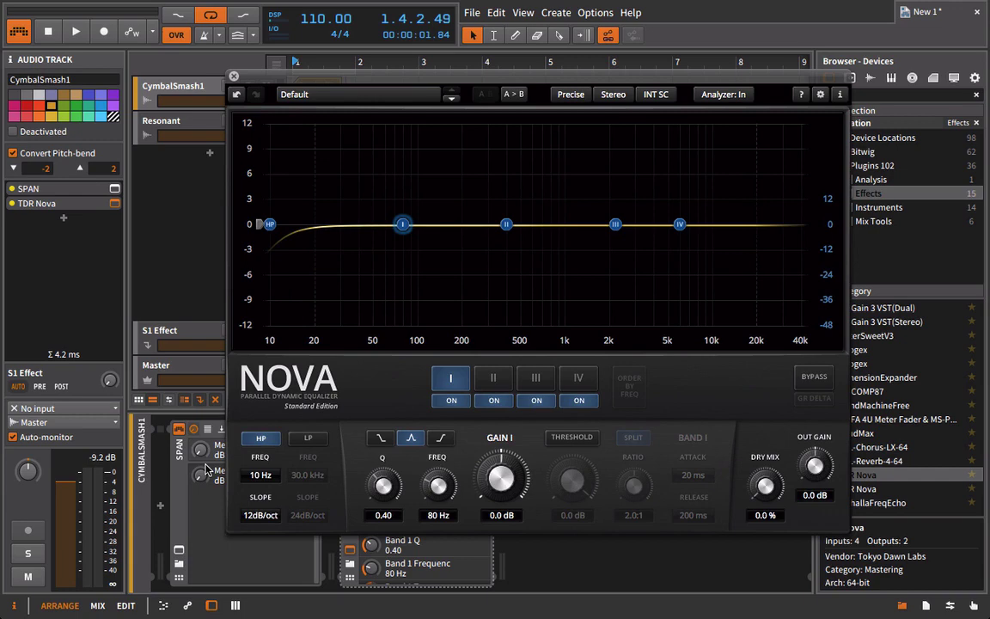
pyautogui.press('space')
pyautogui.moveTo(260, 476); pyautogui.dragTo(457, 441)
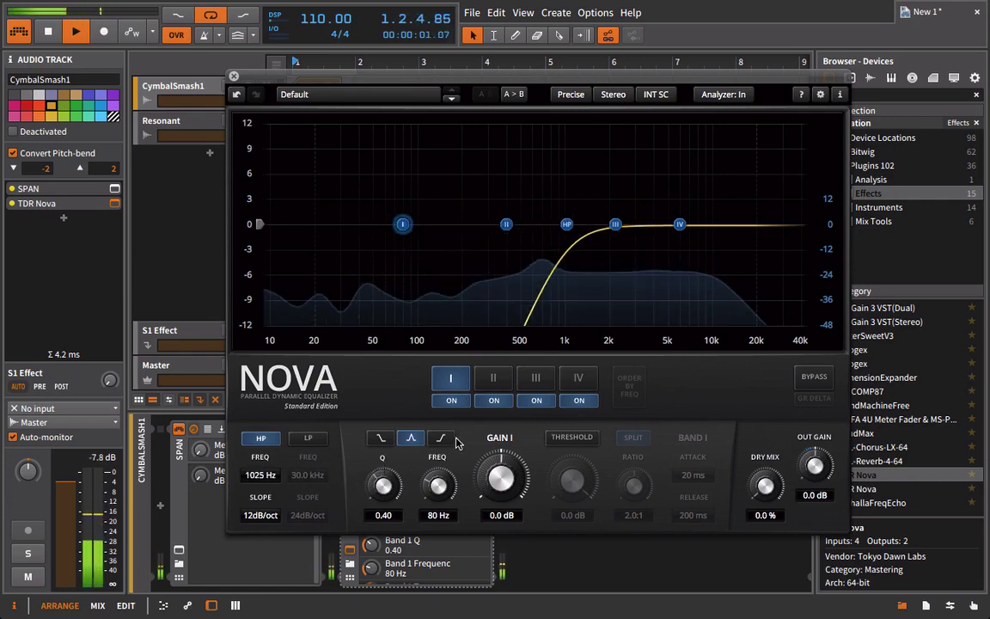
pyautogui.press('space')
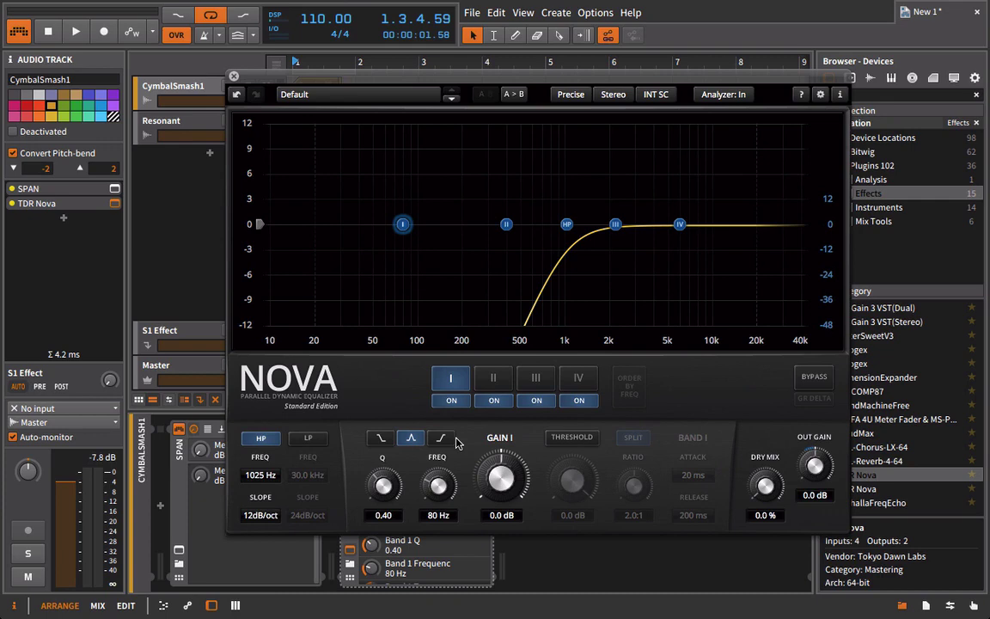
# Lower the high-pass frequency to 245 Hz while the cymbal loop plays, and stop playback.
pyautogui.press('space')
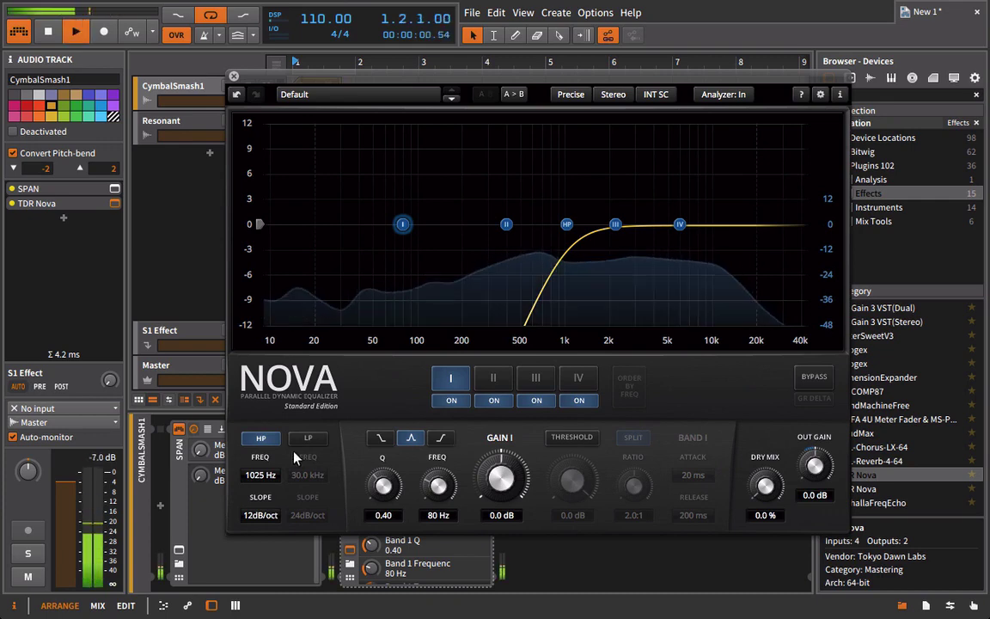
pyautogui.moveTo(255, 481); pyautogui.dragTo(176, 495)
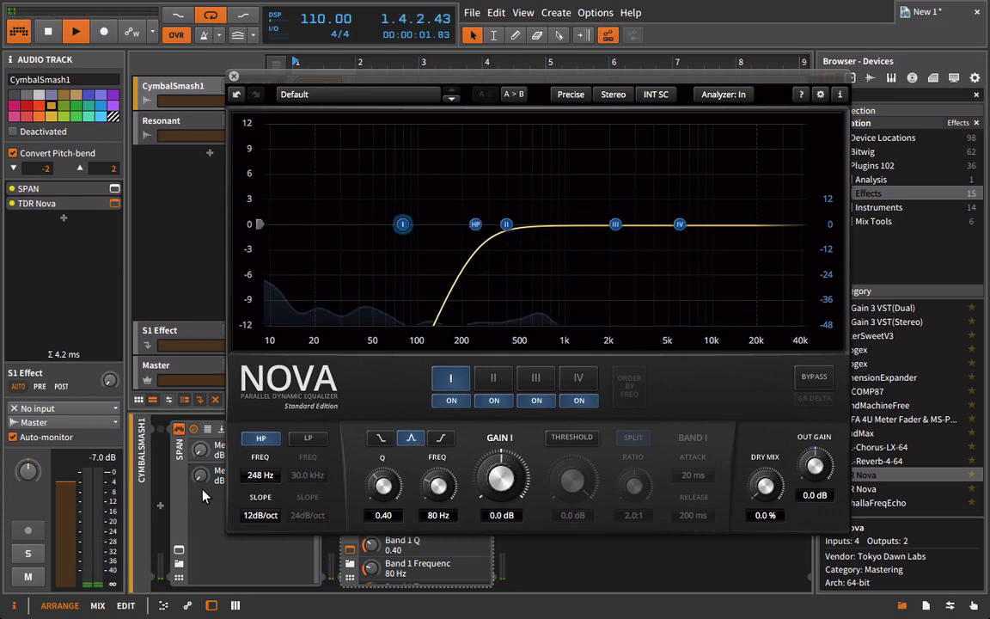
pyautogui.press('space')
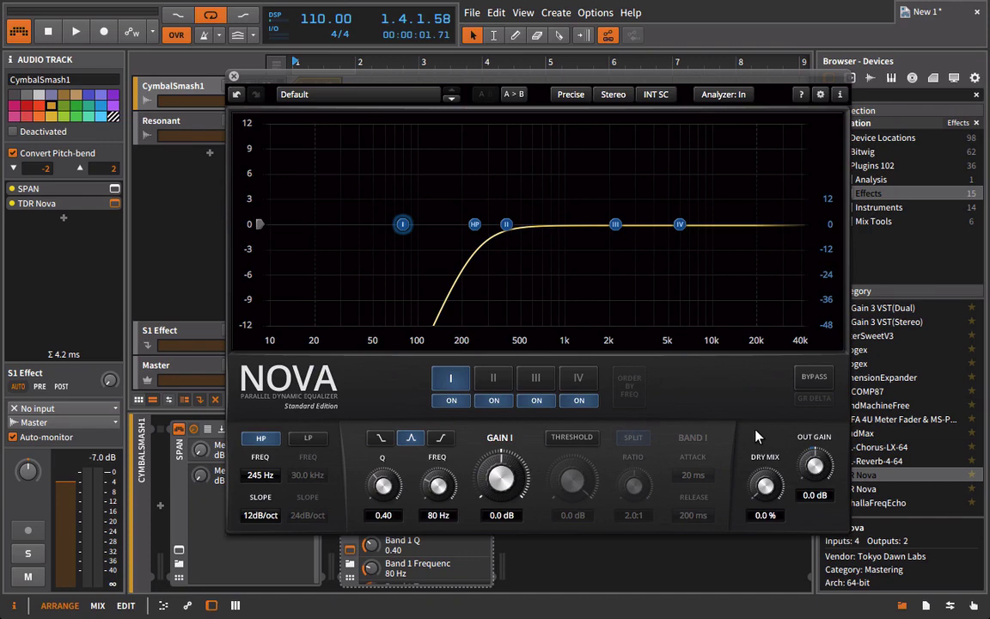
# Play the cymbal loop and toggle TDR Nova's bypass on and off to compare the sound with and without the filter.
pyautogui.press('space')
pyautogui.click(812, 377)
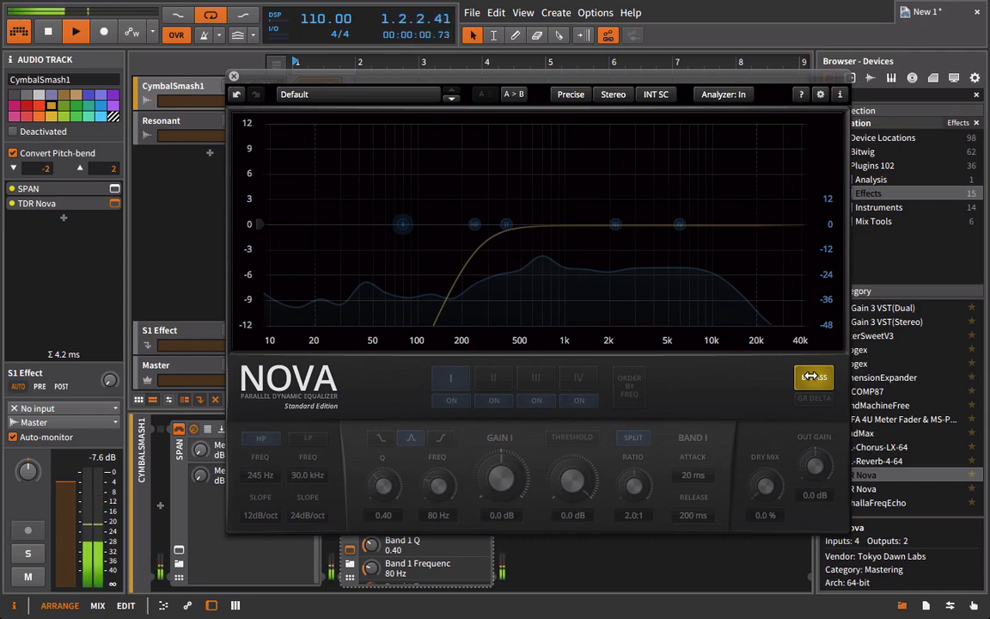
pyautogui.click(812, 376)
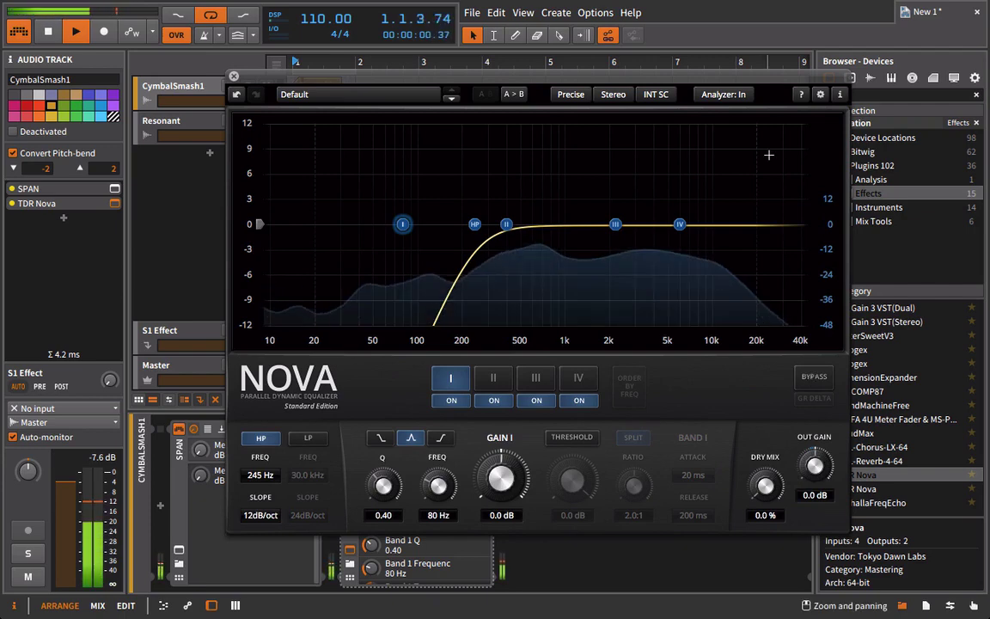
# Set TDR Nova's analyzer to Out, check the filtered cymbal's spectrum, and stop playback.
pyautogui.click(734, 95)
pyautogui.click(728, 129)
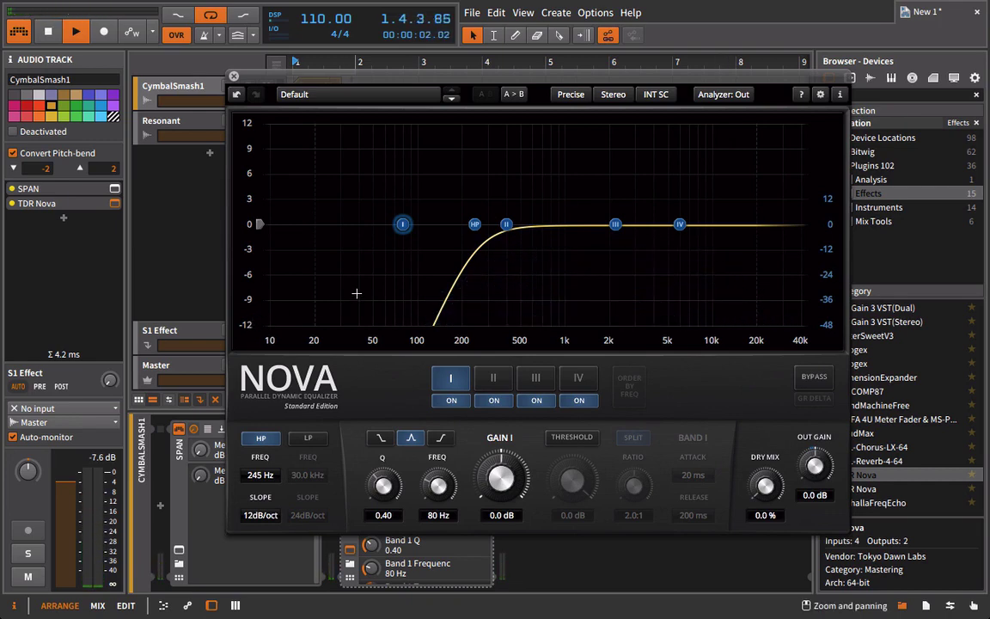
pyautogui.press('space')
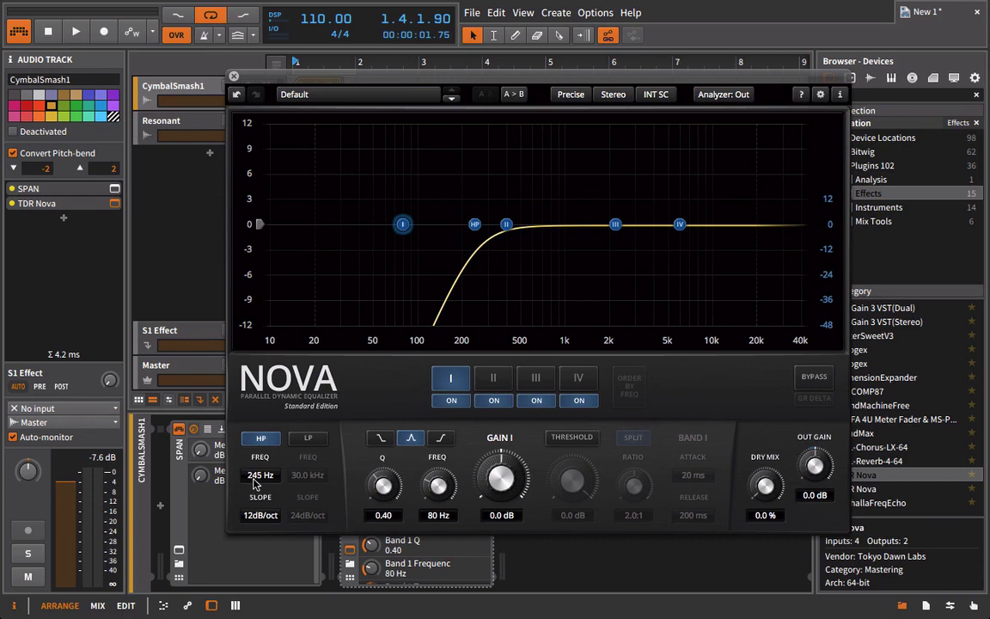
# Set the high-pass frequency to 189 Hz and close the TDR Nova window.
pyautogui.moveTo(253, 485); pyautogui.dragTo(244, 488)
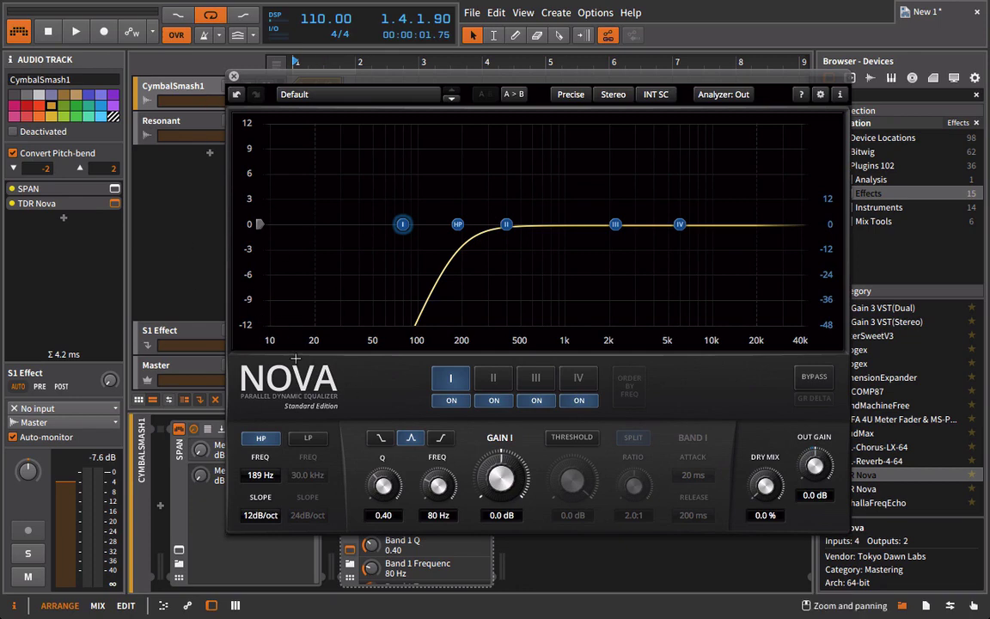
pyautogui.click(233, 76)
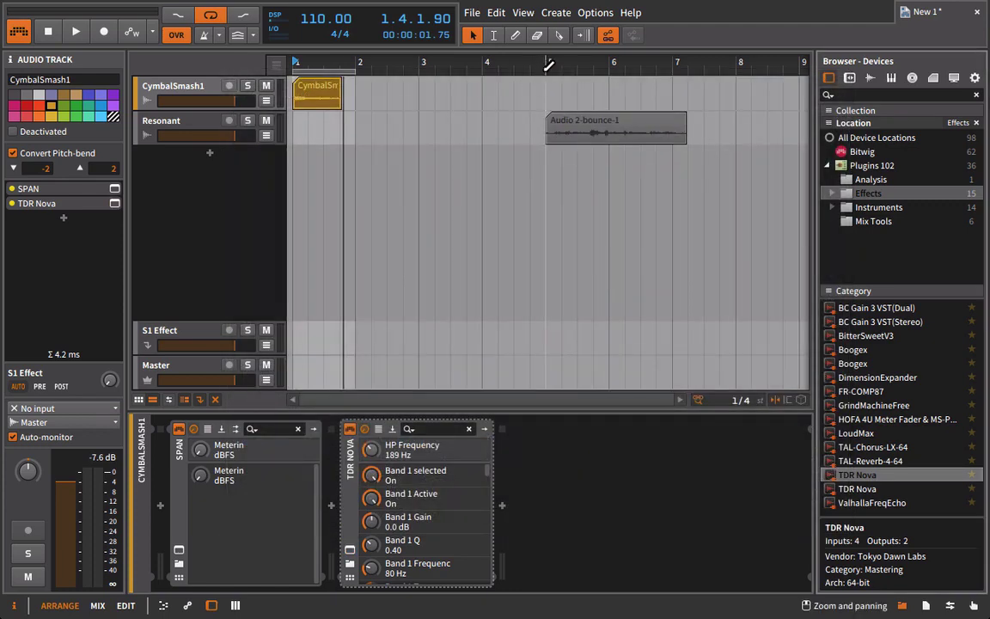
# Set the arranger loop over the Audio 2-bounce-1 clip and place the play start at bar 5.
pyautogui.moveTo(547, 72); pyautogui.dragTo(704, 72)
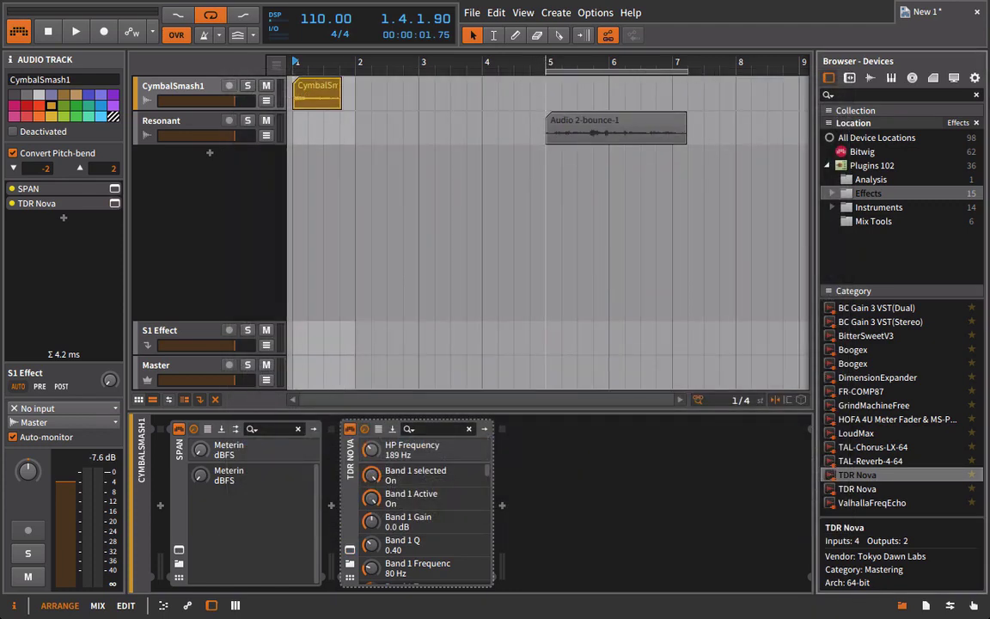
pyautogui.hscroll(3, 614, 152)
pyautogui.click(344, 62)
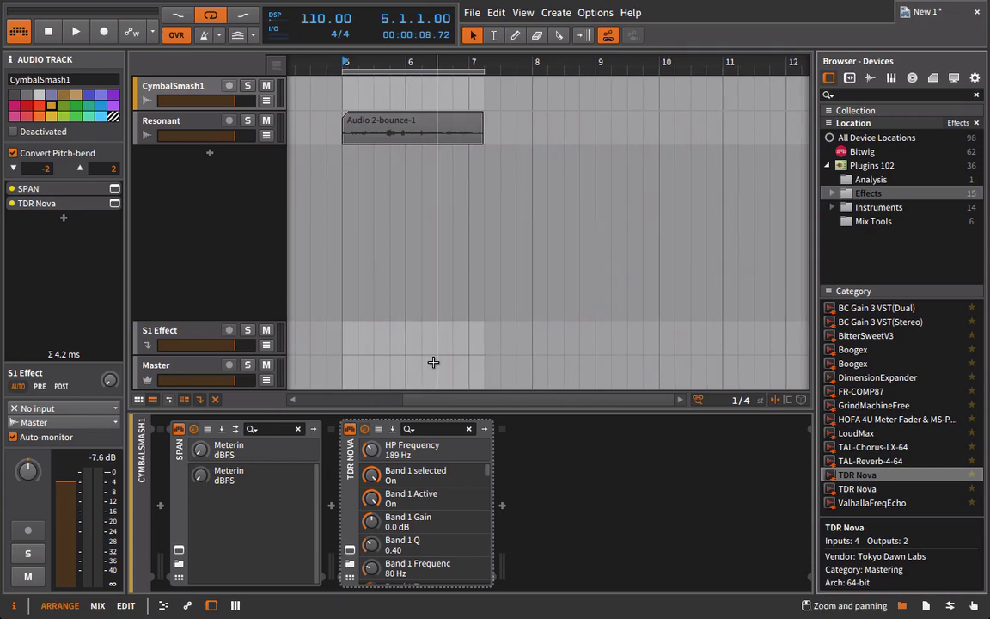
# Select the Resonant track and close its SPAN window.
pyautogui.rightClick(136, 104)
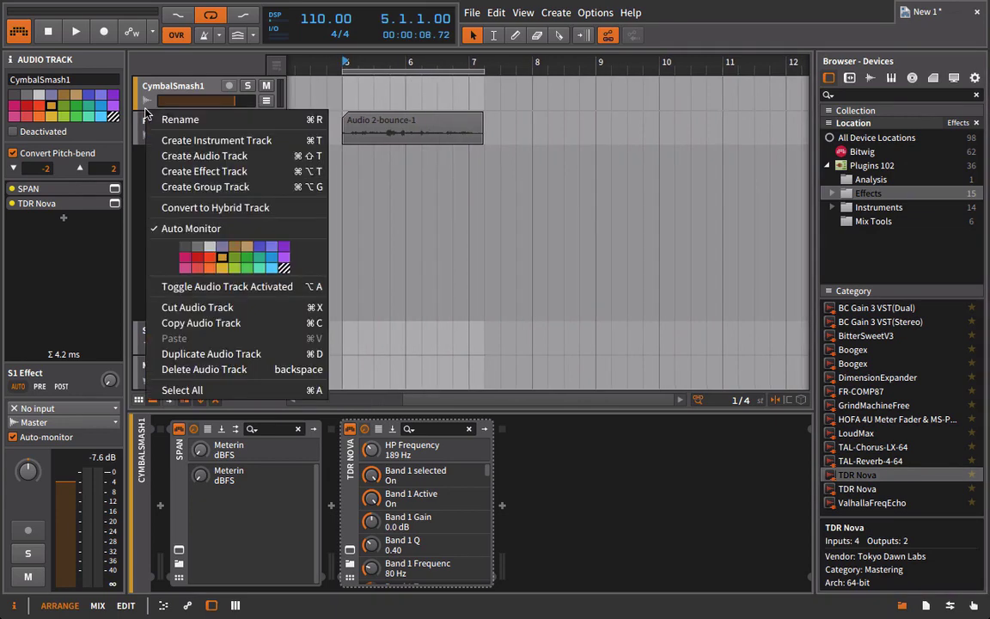
pyautogui.click(115, 105)
pyautogui.click(152, 124)
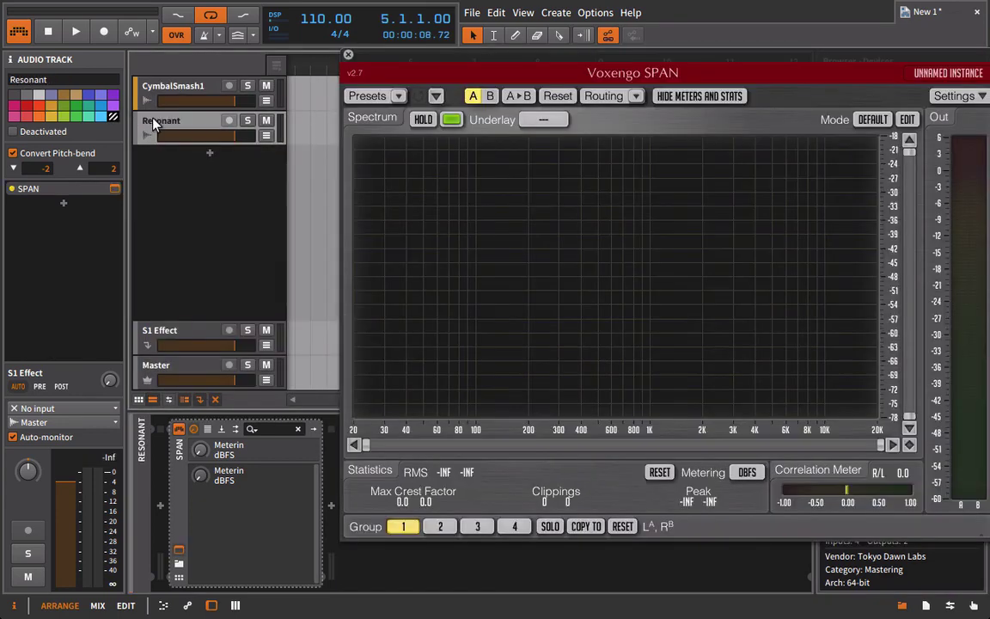
pyautogui.click(348, 55)
# Play the looped Resonant clip, examine its held spectrum in SPAN, and close the SPAN window.
pyautogui.press('space')
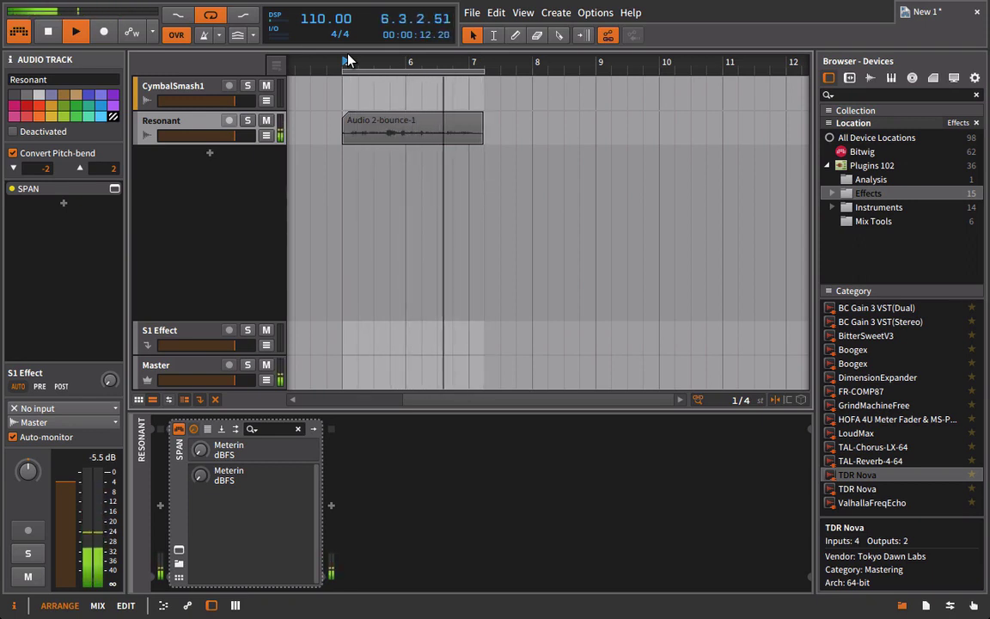
pyautogui.press('space')
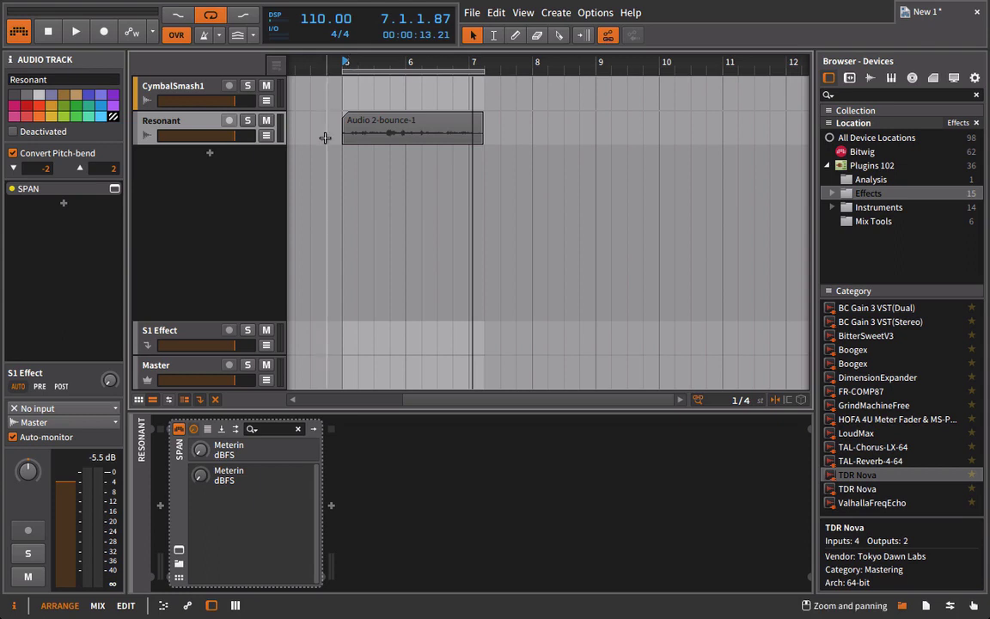
pyautogui.click(177, 554)
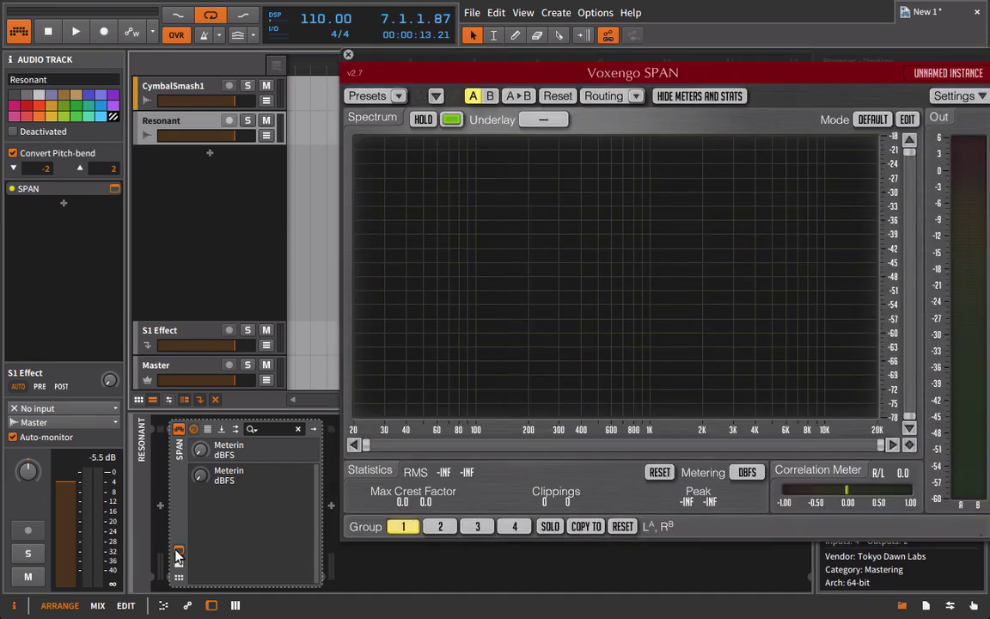
pyautogui.press('space')
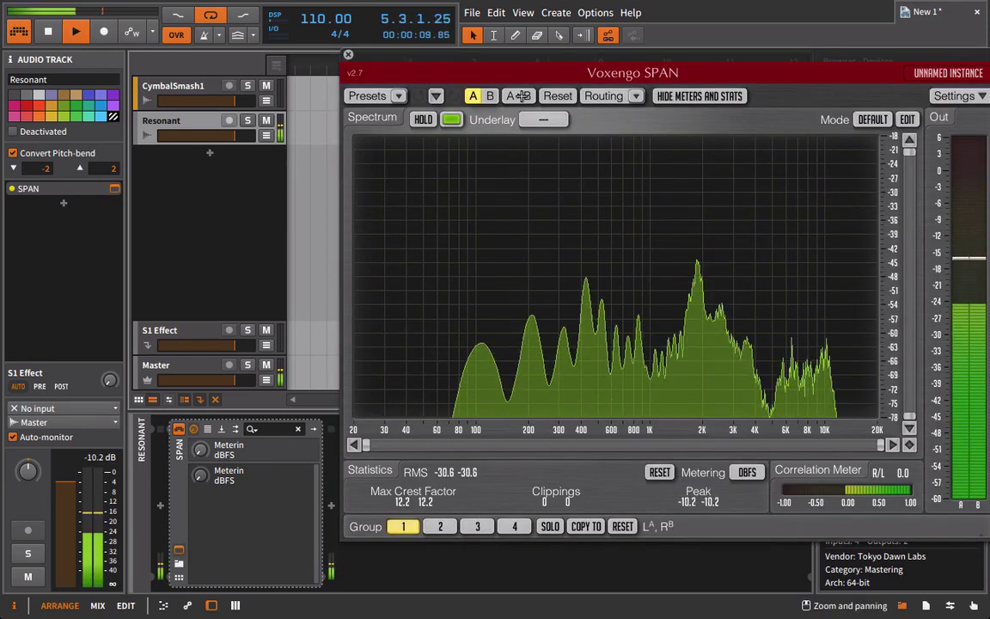
pyautogui.click(423, 120)
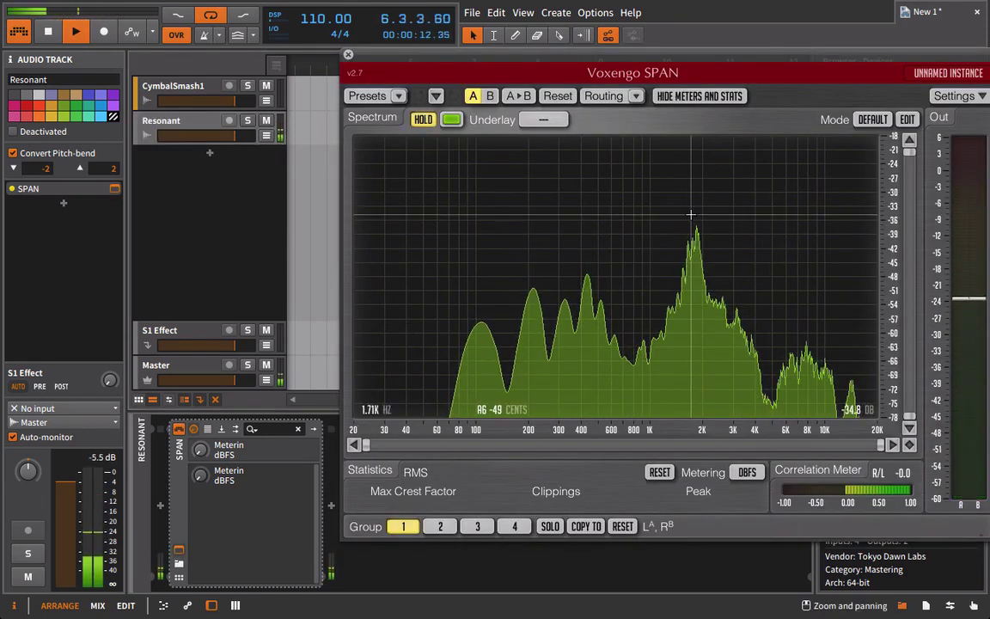
pyautogui.press('space')
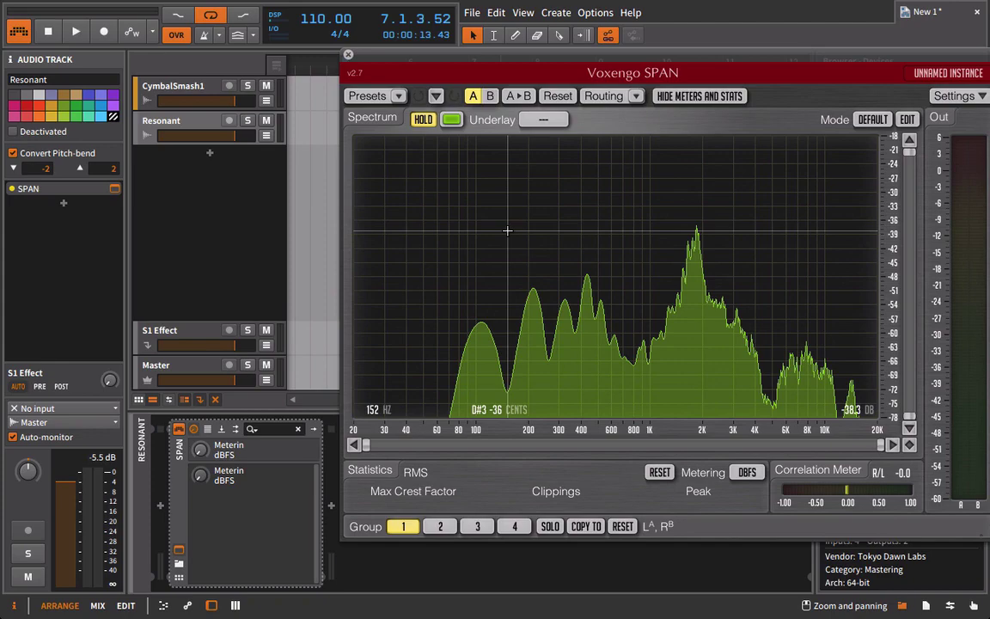
pyautogui.click(348, 55)
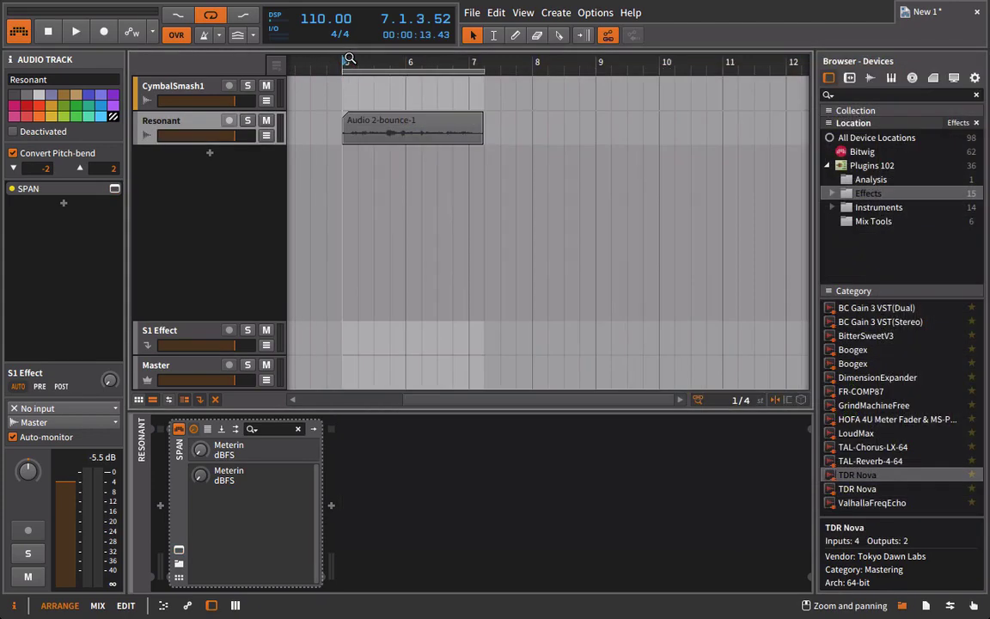
# Add TDR Nova to the Resonant track, with band III's Q at 1.20 and the analyzer set to In.
pyautogui.doubleClick(863, 475)
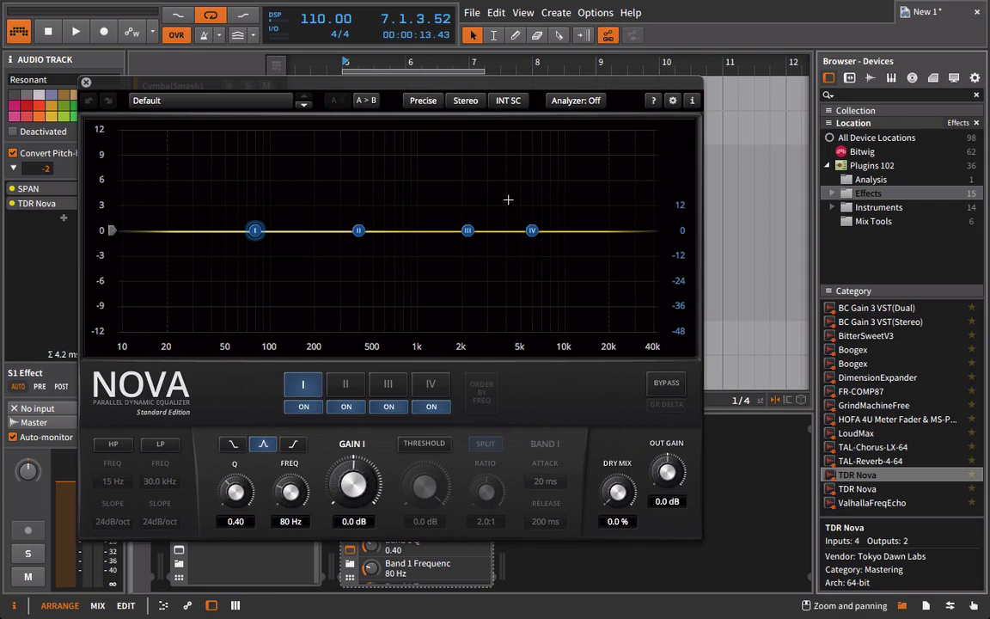
pyautogui.click(467, 230)
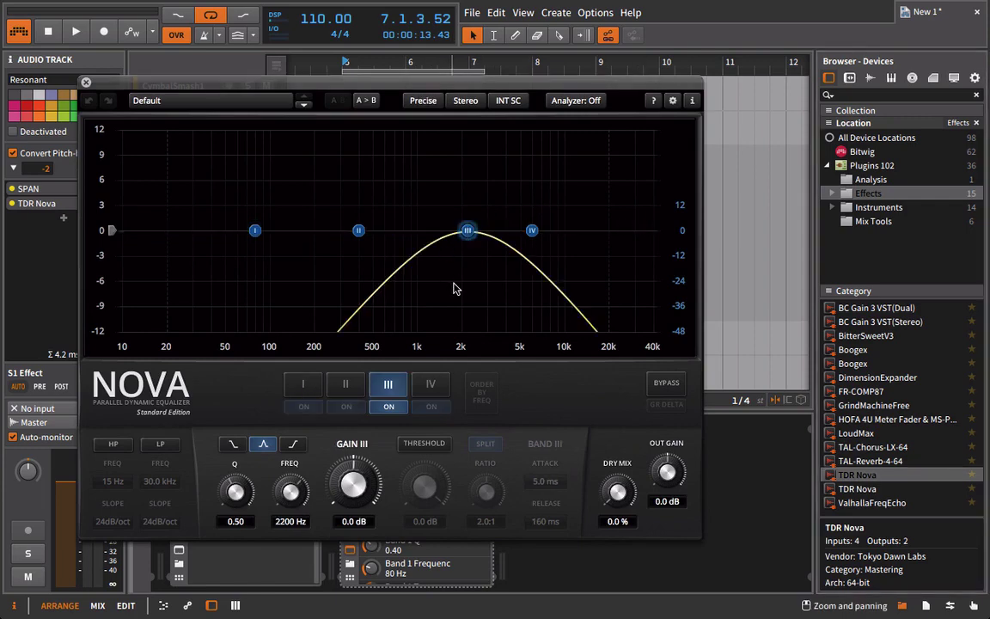
pyautogui.moveTo(236, 492); pyautogui.dragTo(215, 407)
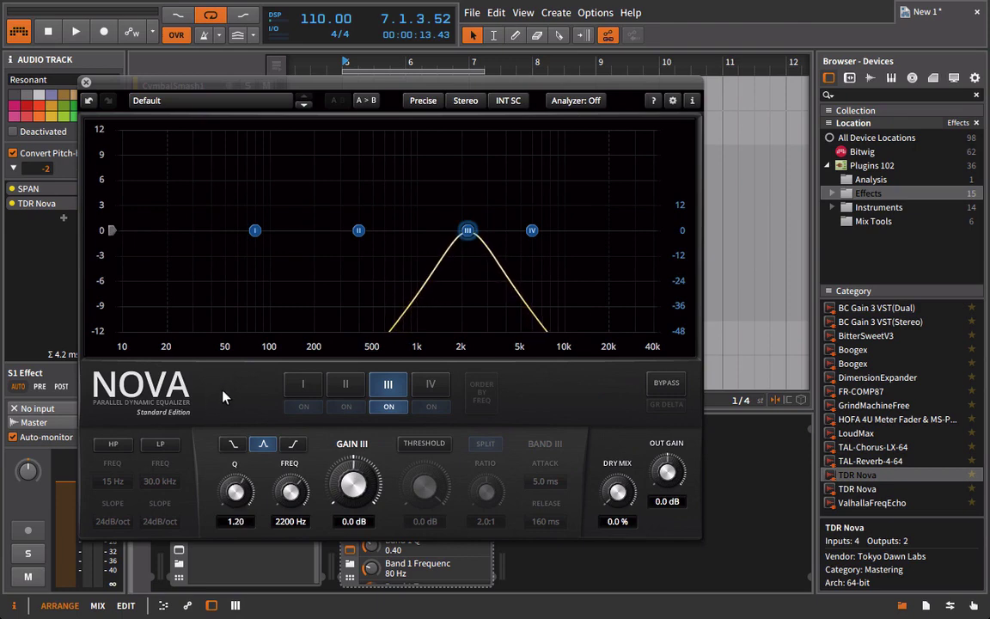
pyautogui.click(563, 101)
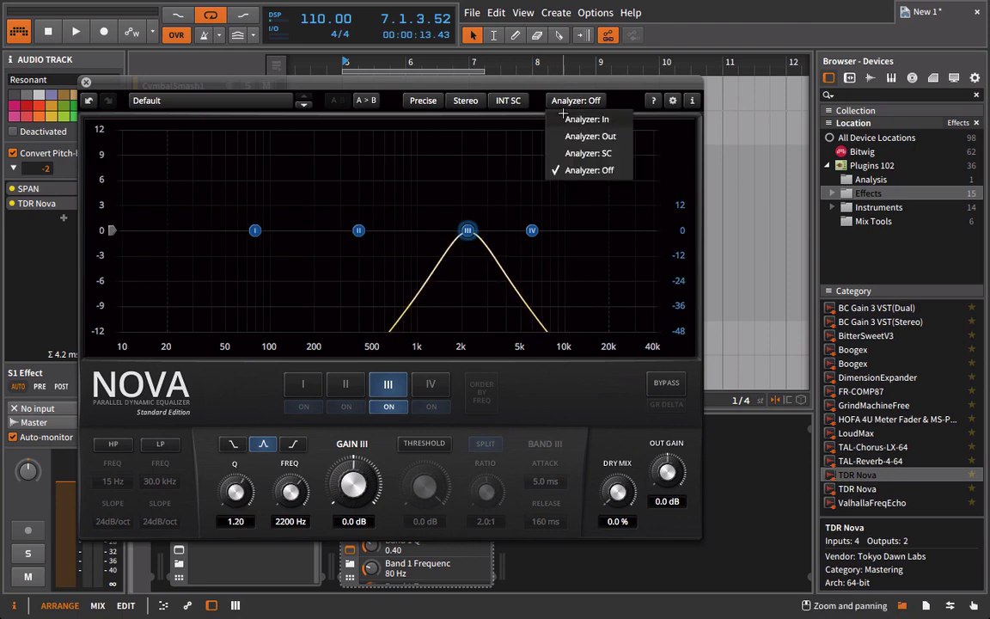
pyautogui.click(563, 117)
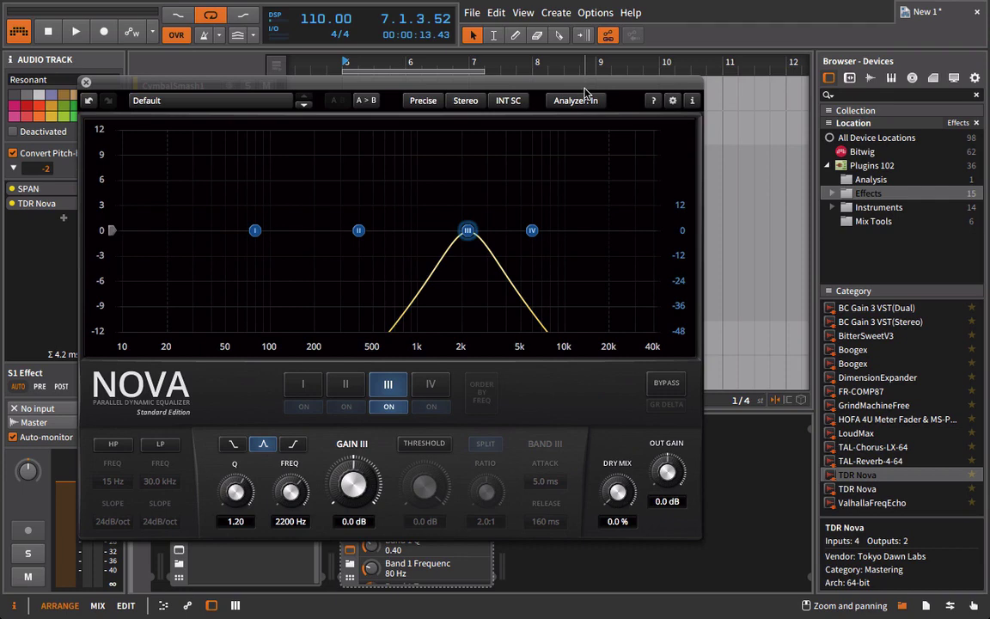
# Boost band III by 8.2 dB at 1713 Hz during playback to expose the resonance.
pyautogui.press('space')
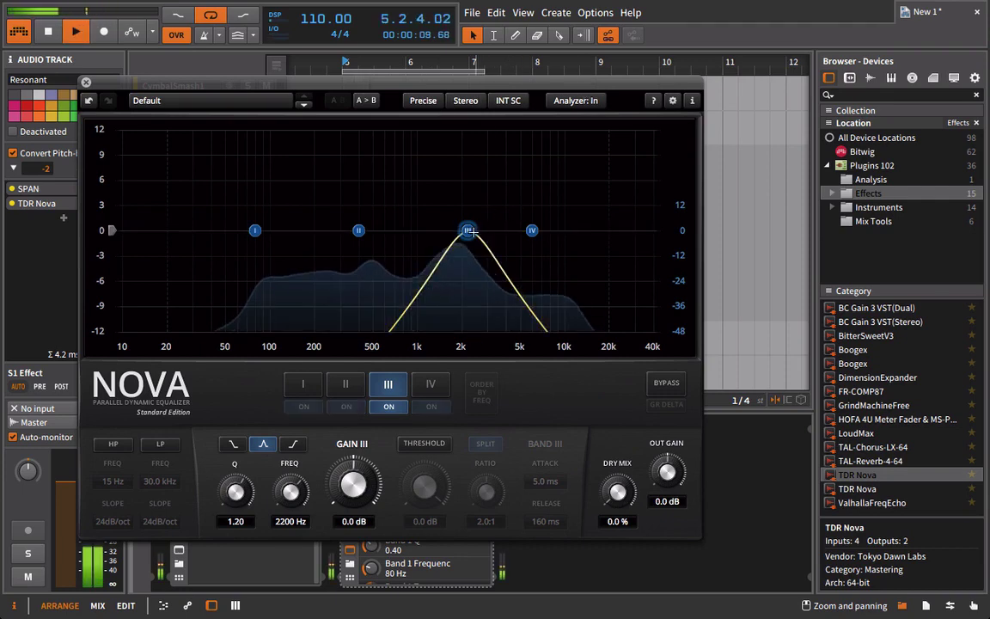
pyautogui.moveTo(468, 231); pyautogui.dragTo(451, 163)
pyautogui.press('space')
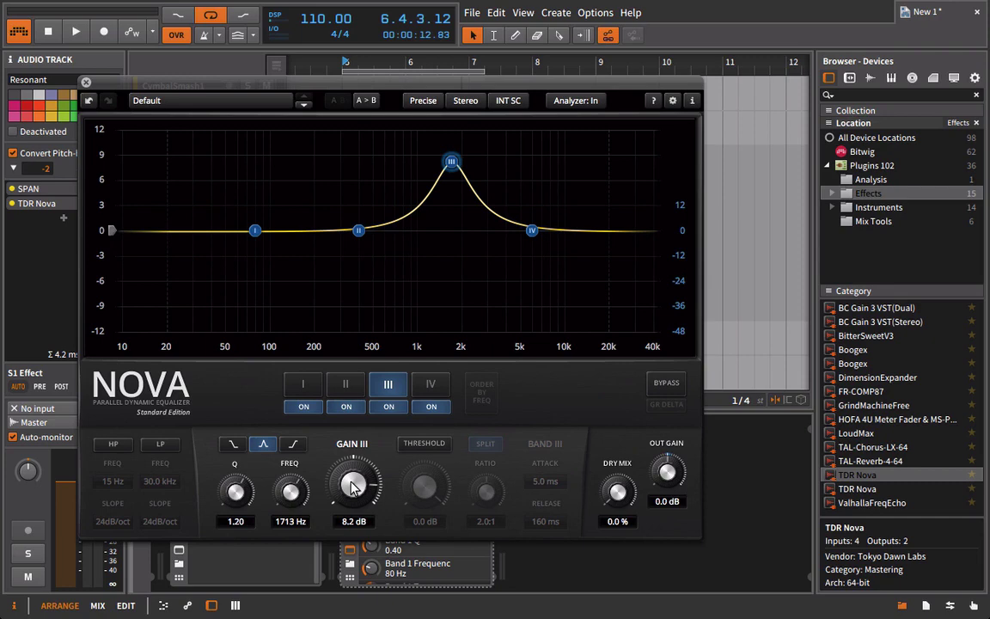
# Lower band III's gain to -6.2 dB while listening to the loop.
pyautogui.press('space')
pyautogui.moveTo(353, 486); pyautogui.dragTo(296, 604)
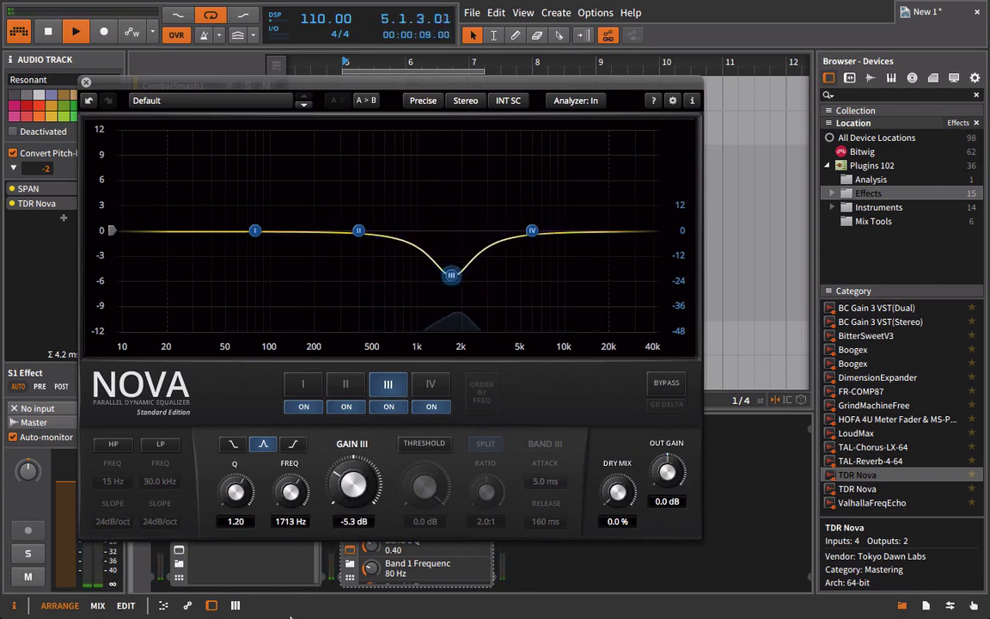
pyautogui.moveTo(355, 485); pyautogui.dragTo(353, 505)
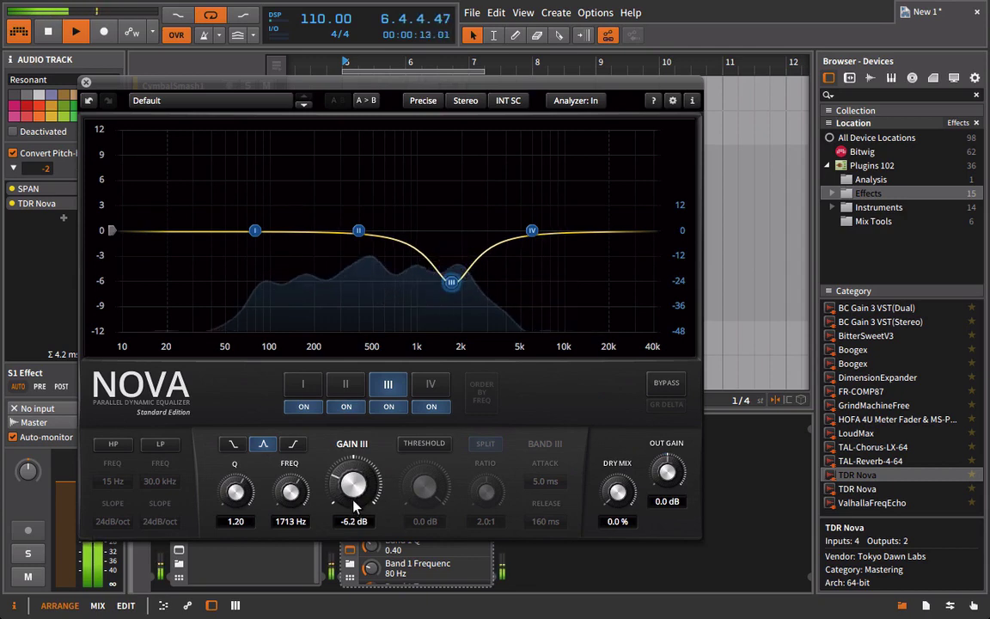
pyautogui.press('space')
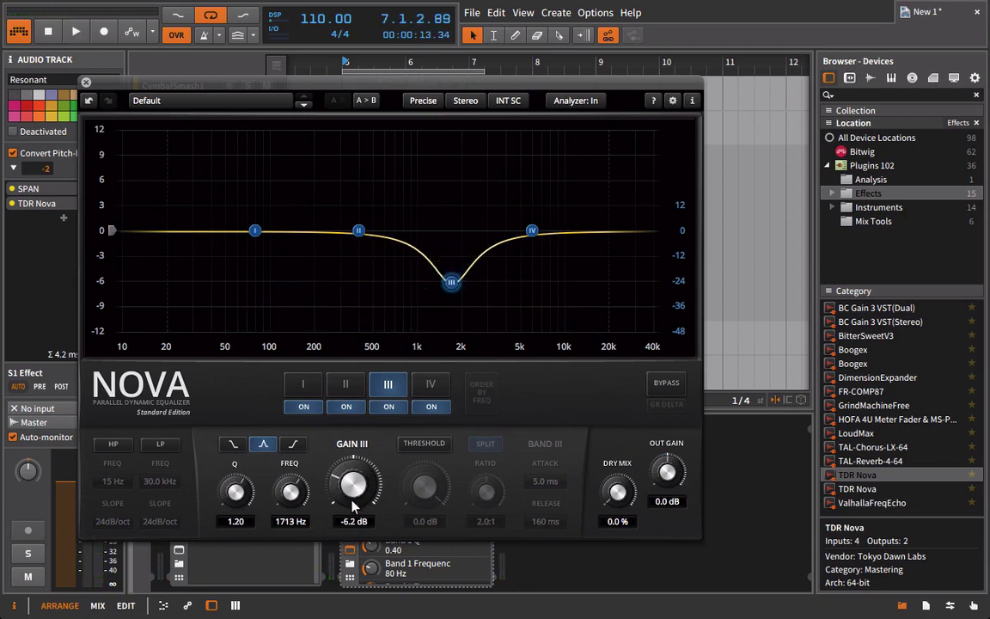
# Refine band III's cut during playback to 1875 Hz, -6.7 dB gain and a Q of 1.81.
pyautogui.moveTo(234, 493); pyautogui.dragTo(222, 437)
pyautogui.press('space')
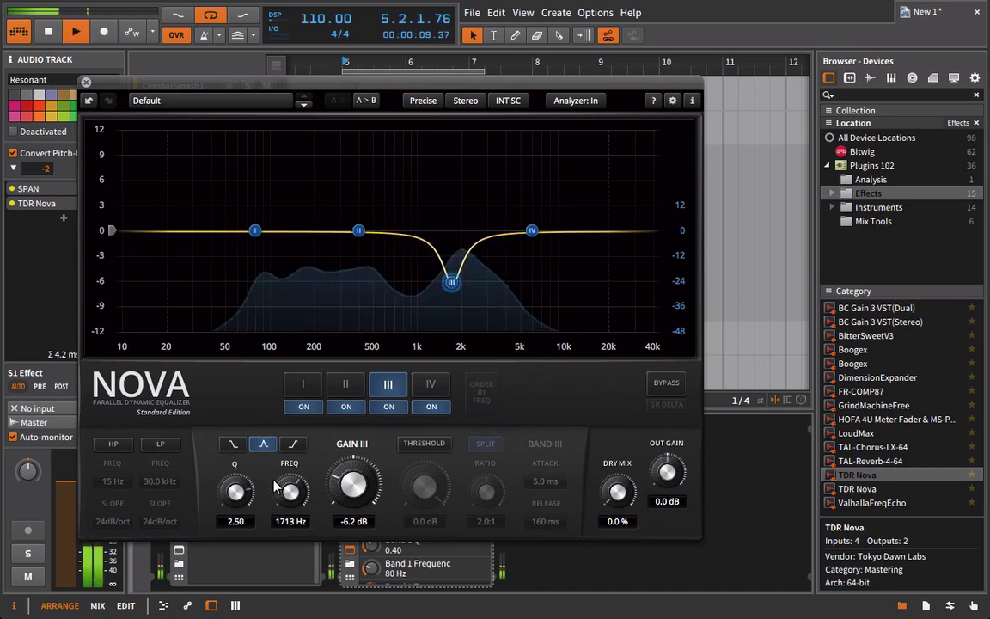
pyautogui.moveTo(289, 497); pyautogui.dragTo(291, 490)
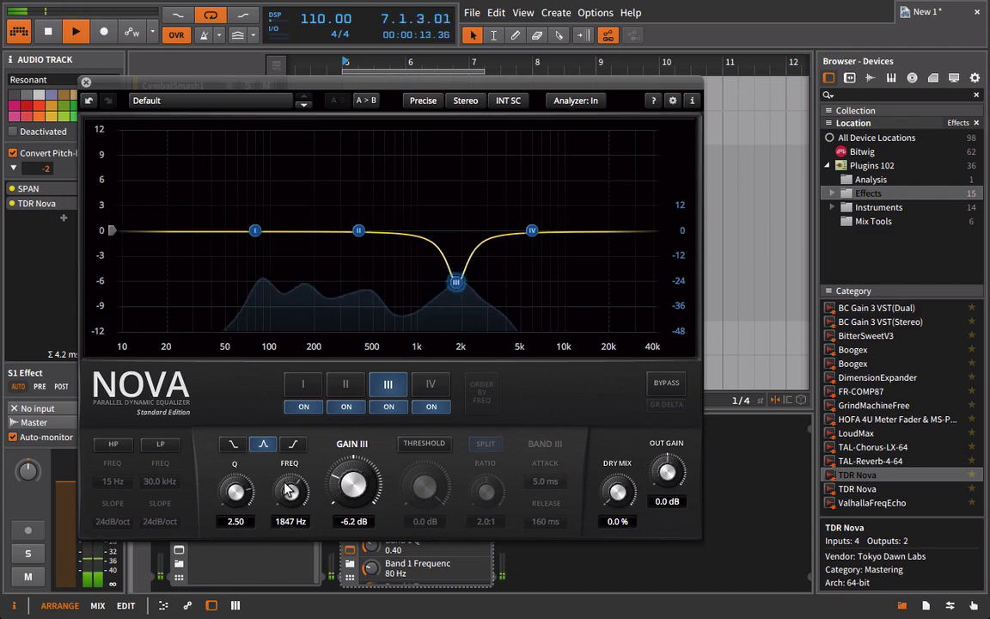
pyautogui.moveTo(230, 502); pyautogui.dragTo(229, 501)
pyautogui.moveTo(368, 491); pyautogui.dragTo(370, 497)
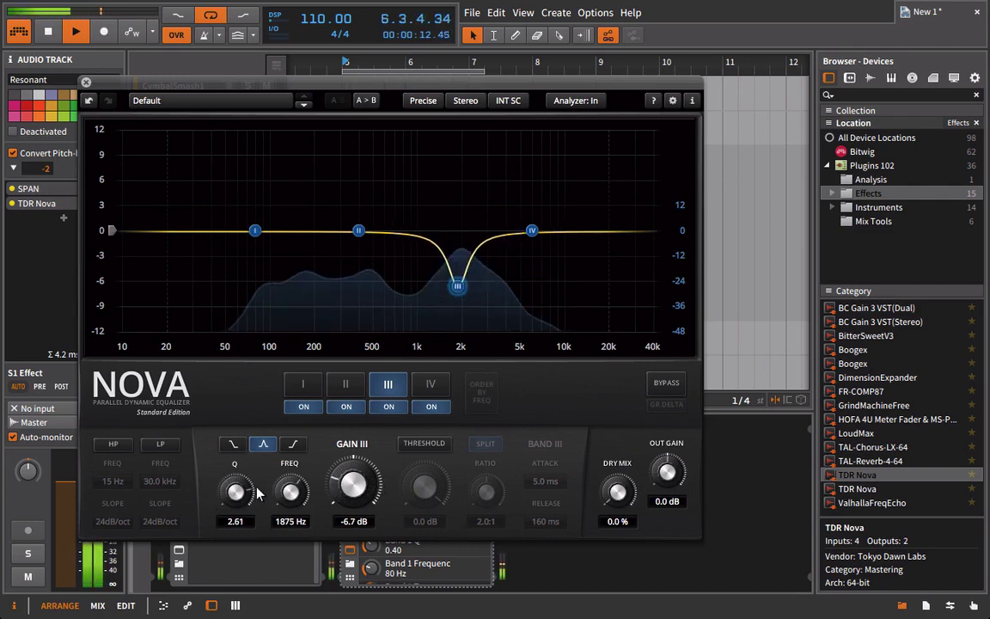
pyautogui.moveTo(237, 497); pyautogui.dragTo(245, 533)
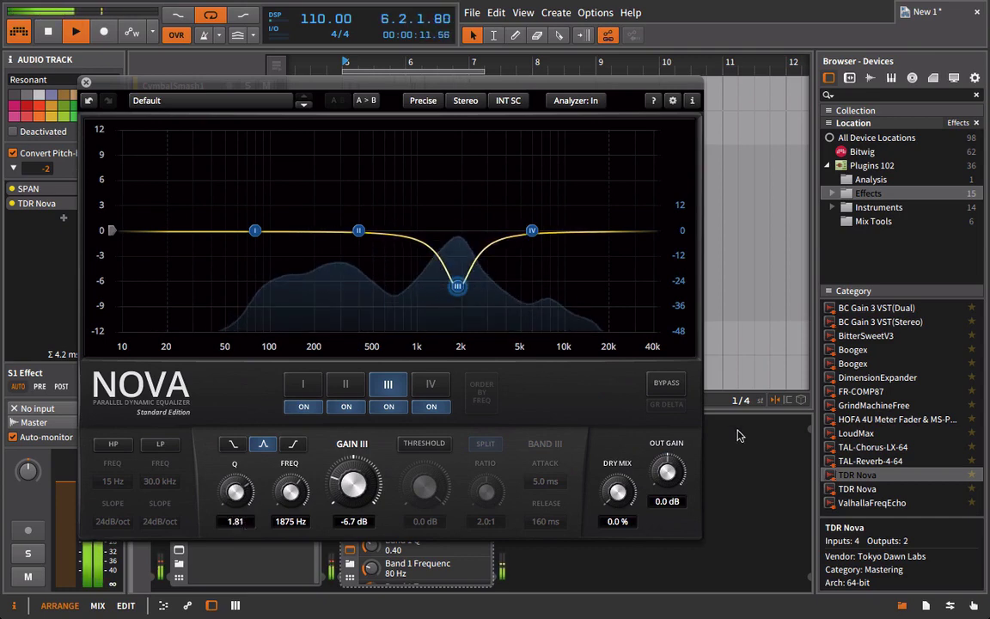
# Compare the loop with TDR Nova bypassed and active, and check the processed spectrum with the analyzer set to Out.
pyautogui.click(681, 388)
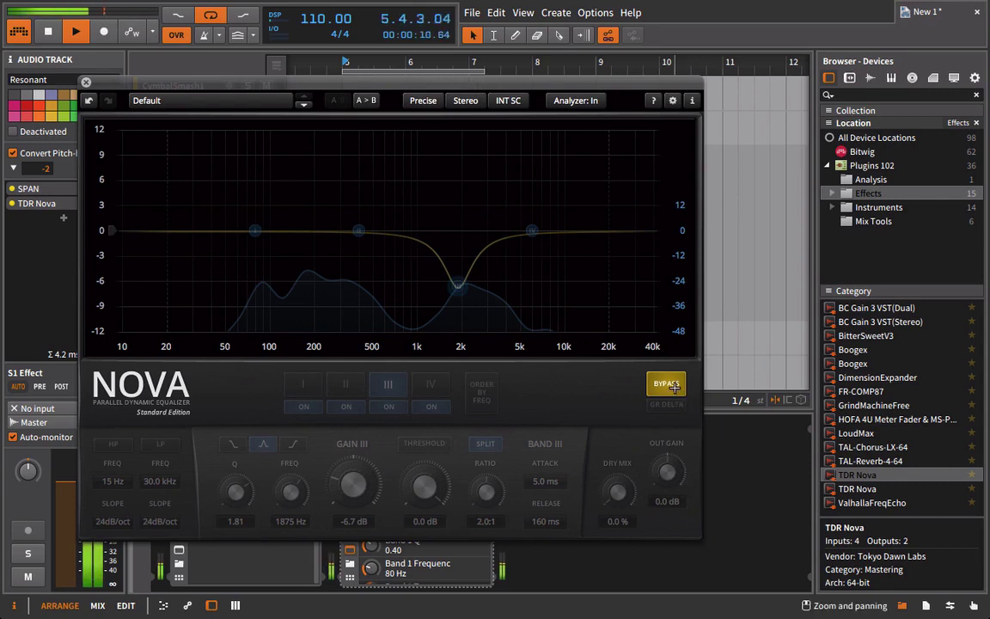
pyautogui.click(665, 386)
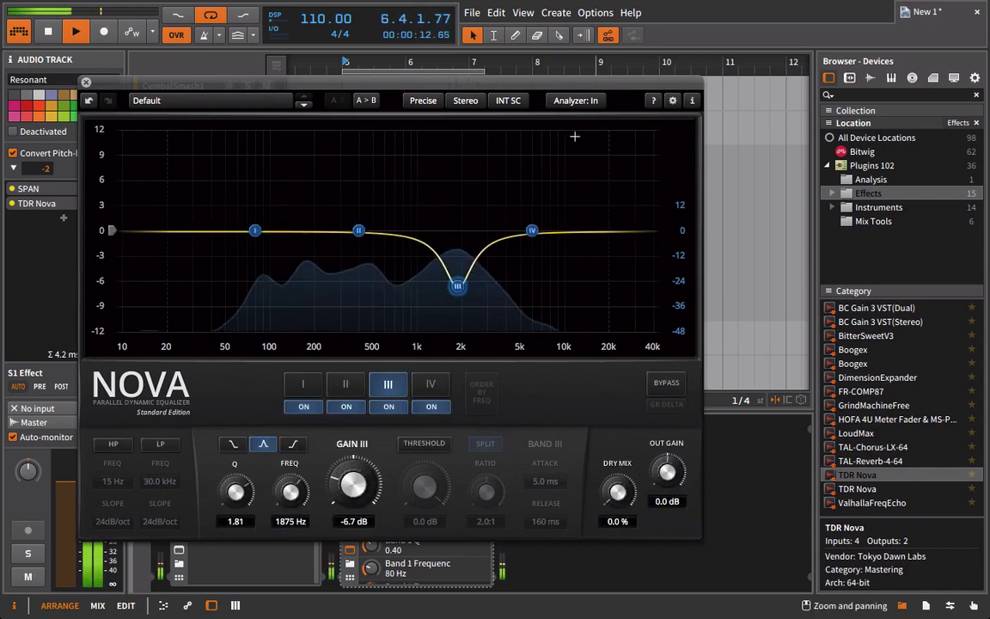
pyautogui.click(572, 101)
pyautogui.click(591, 136)
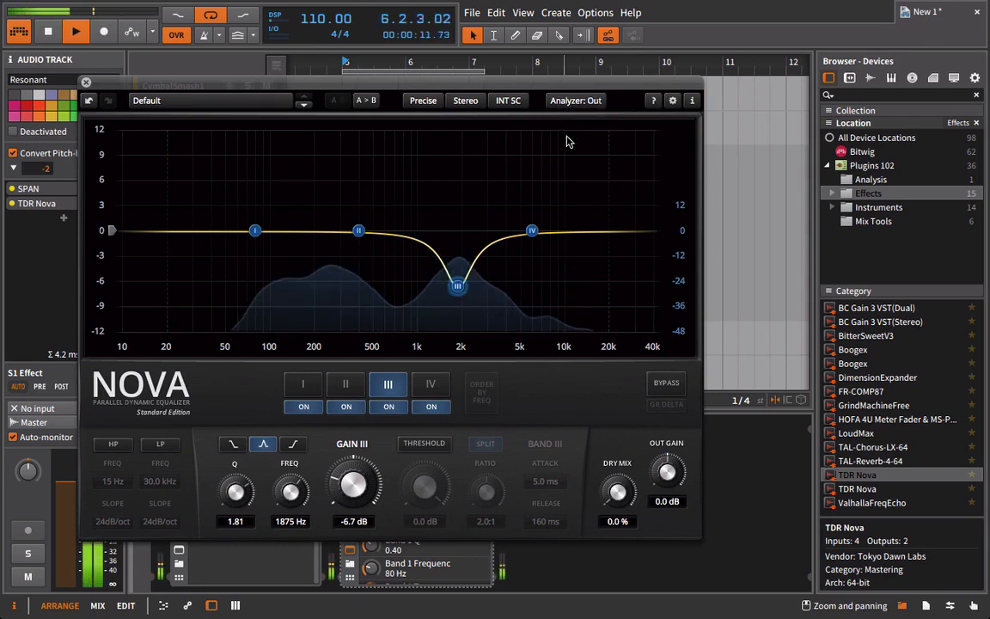
pyautogui.press('space')
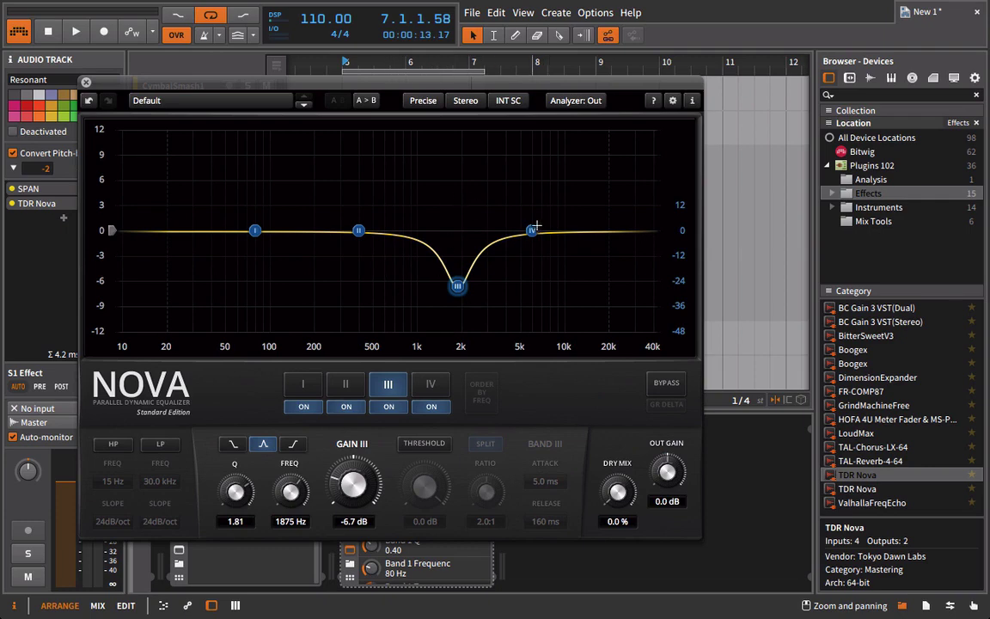
# Try band IV as a bell cut of -8.3 dB at 20.9 kHz.
pyautogui.moveTo(532, 230); pyautogui.dragTo(624, 230)
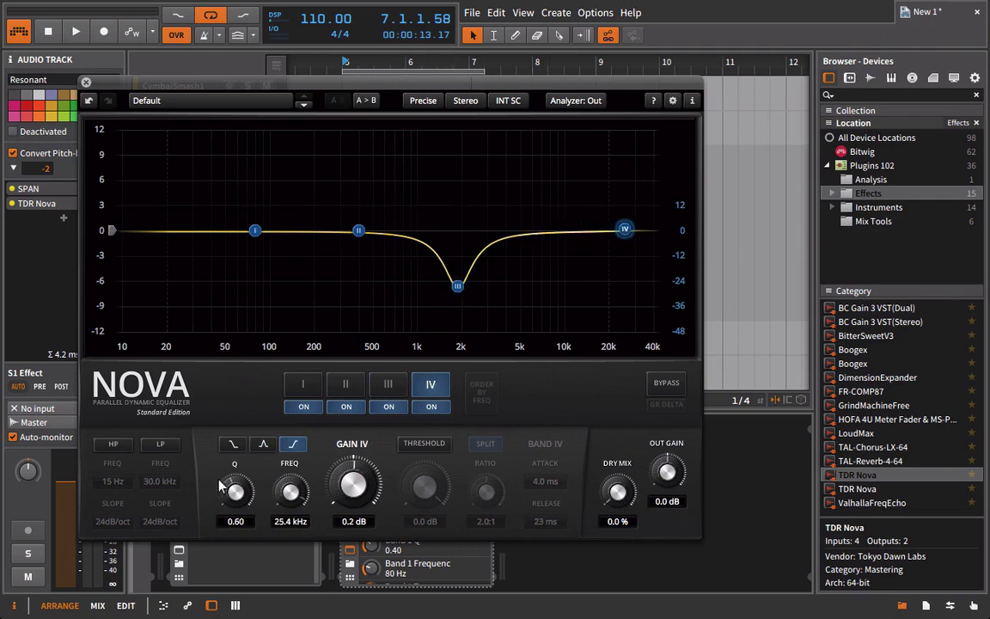
pyautogui.click(260, 443)
pyautogui.moveTo(288, 498); pyautogui.dragTo(244, 433)
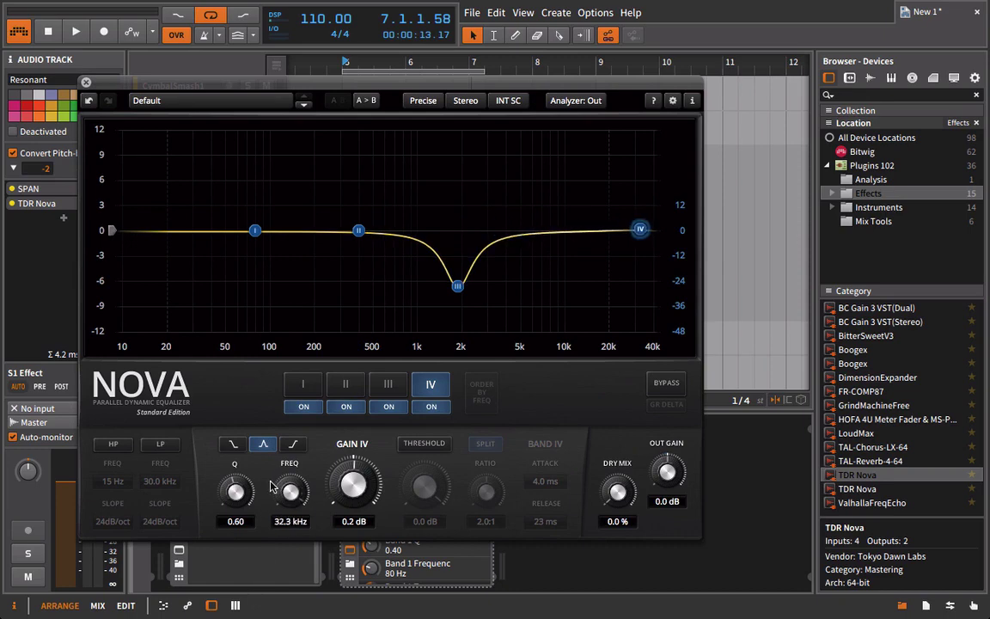
pyautogui.moveTo(375, 472); pyautogui.dragTo(328, 616)
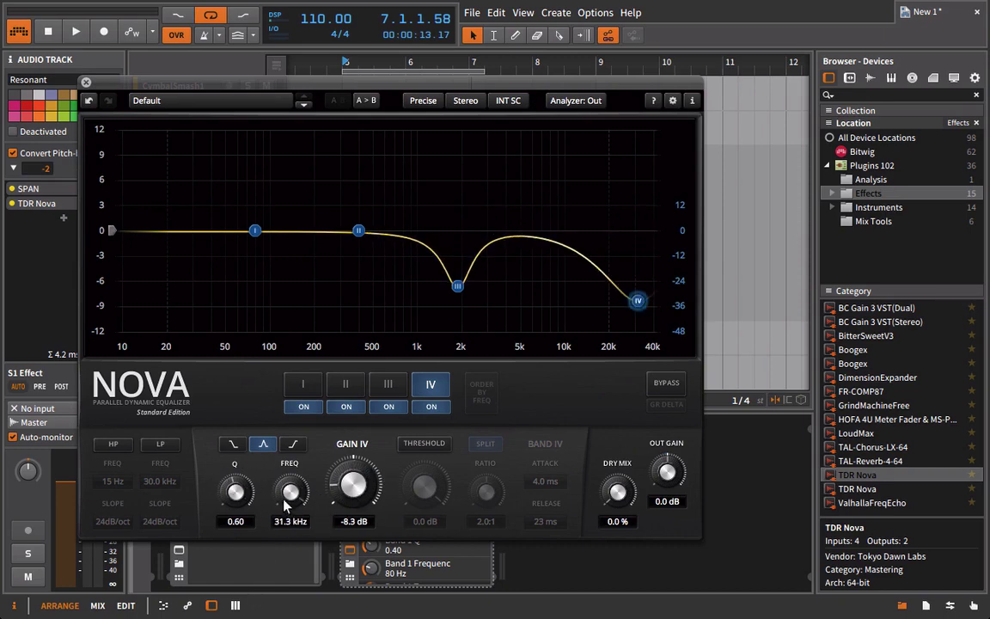
pyautogui.moveTo(293, 497)
pyautogui.mouseDown()
pyautogui.moveTo(299, 511)
pyautogui.moveTo(284, 531)
pyautogui.moveTo(301, 515)
pyautogui.mouseUp()
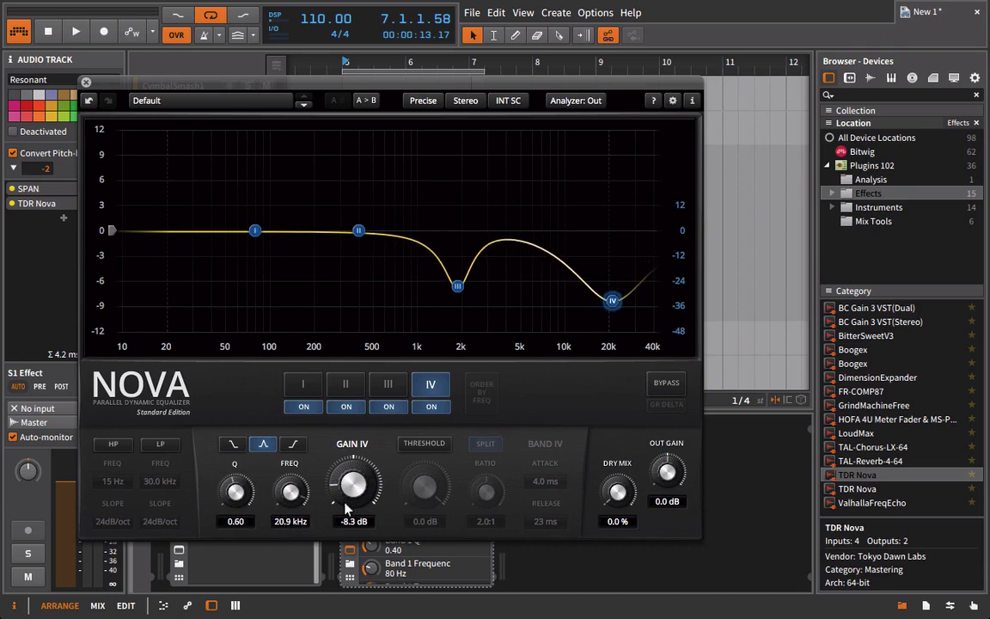
# Make band IV a high shelf at 19.9 kHz with -3.9 dB gain and a Q of 0.39, and close TDR Nova.
pyautogui.click(293, 443)
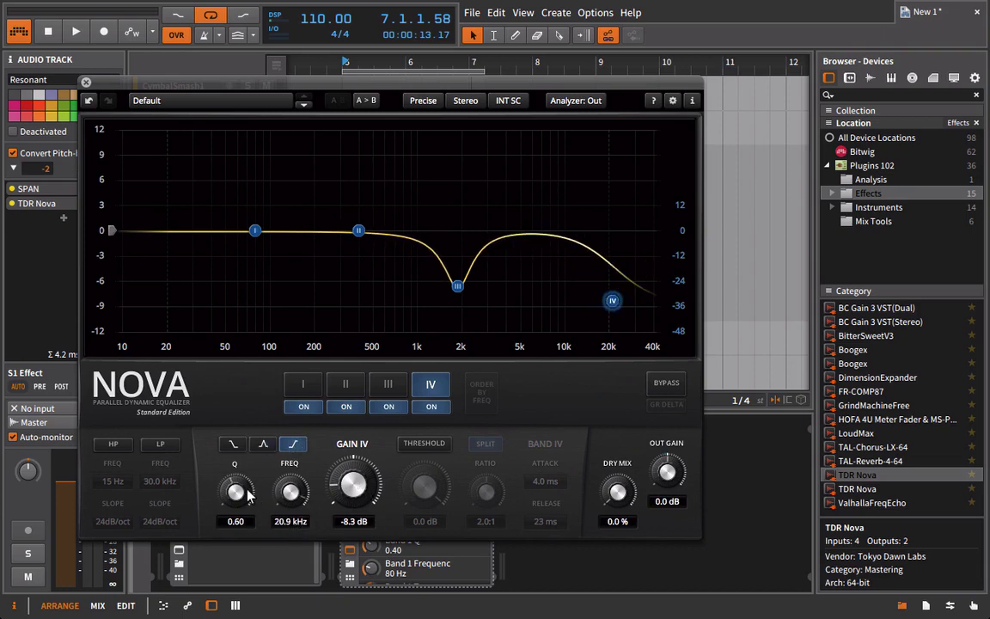
pyautogui.moveTo(233, 499)
pyautogui.mouseDown()
pyautogui.moveTo(225, 528)
pyautogui.moveTo(238, 504)
pyautogui.mouseUp()
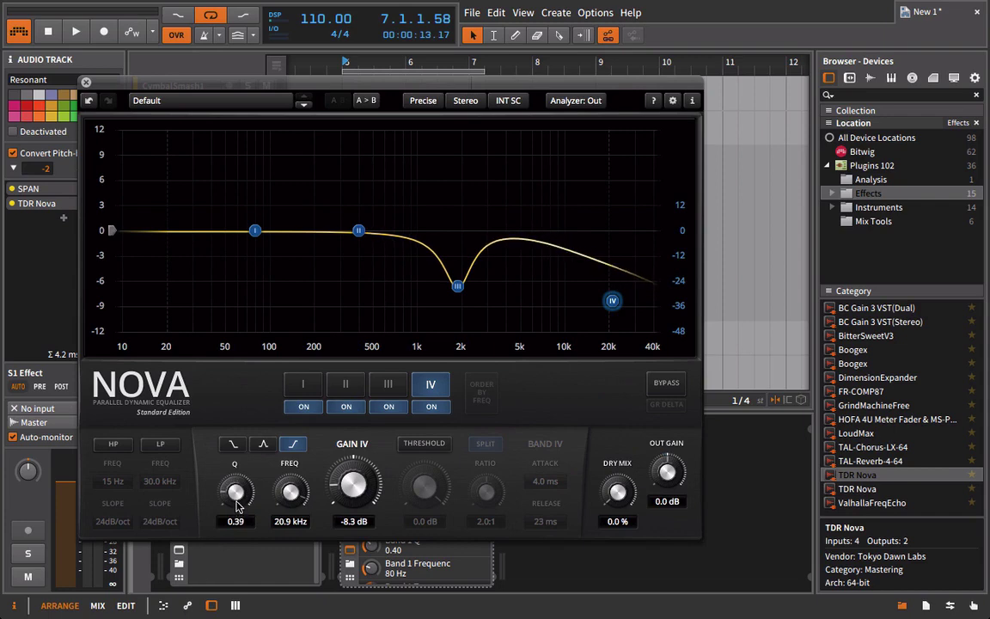
pyautogui.moveTo(299, 496); pyautogui.dragTo(299, 498)
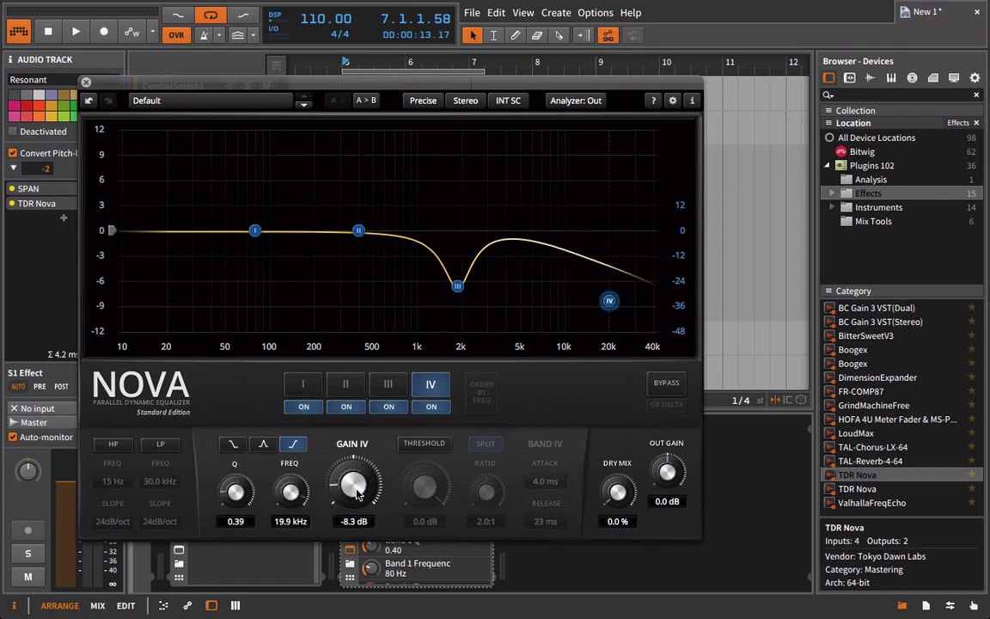
pyautogui.moveTo(357, 491); pyautogui.dragTo(354, 416)
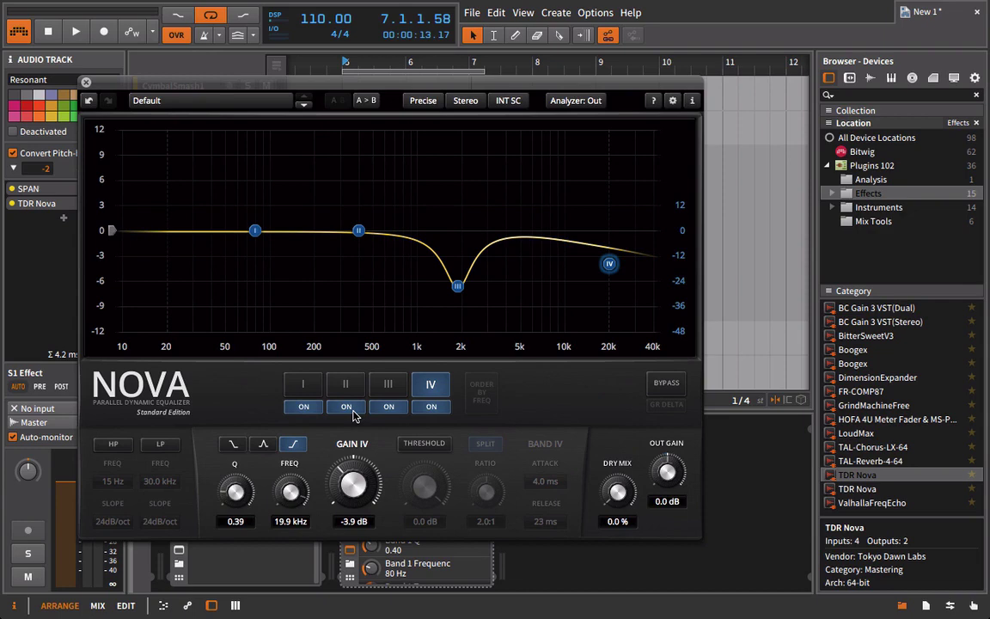
pyautogui.click(87, 83)
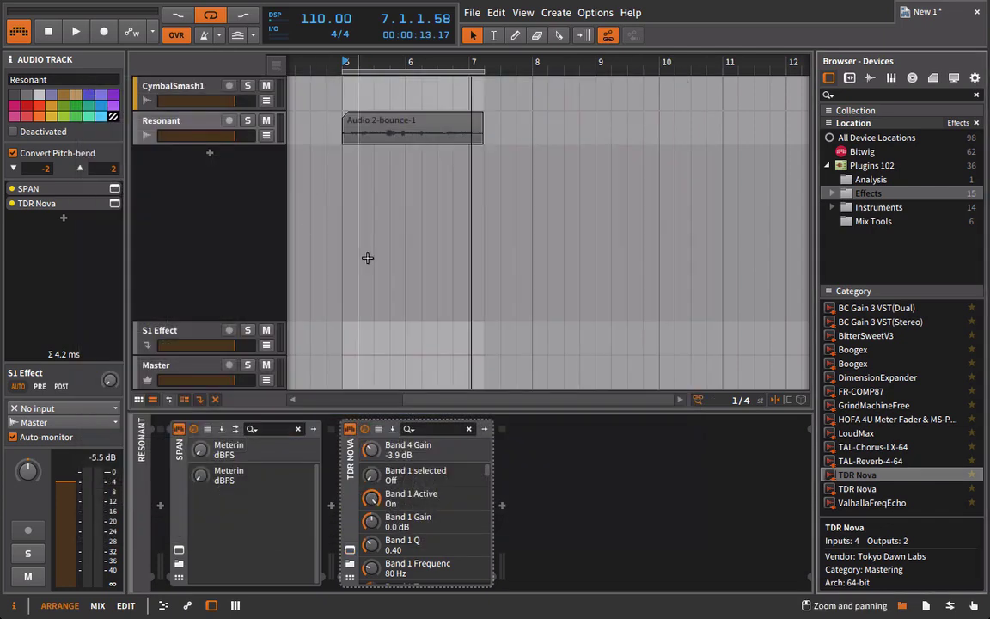